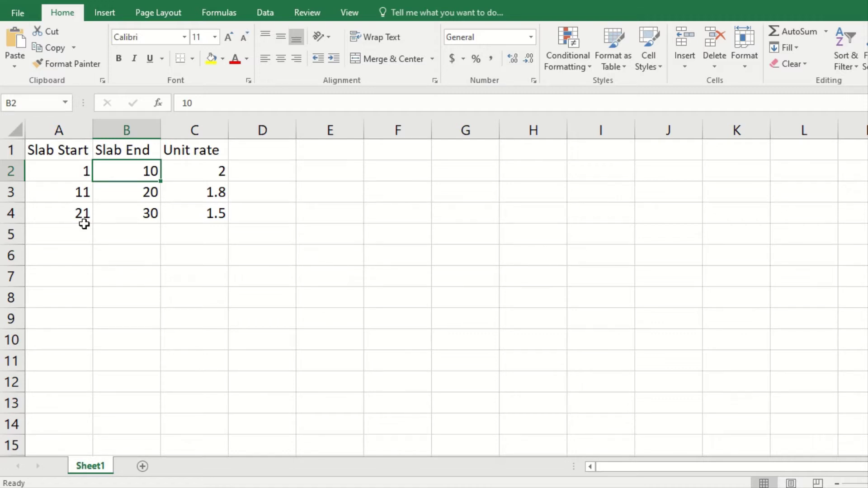
- Point out the slab start and end values, the 2 unit rate, and the three slab ranges
click(62, 170)
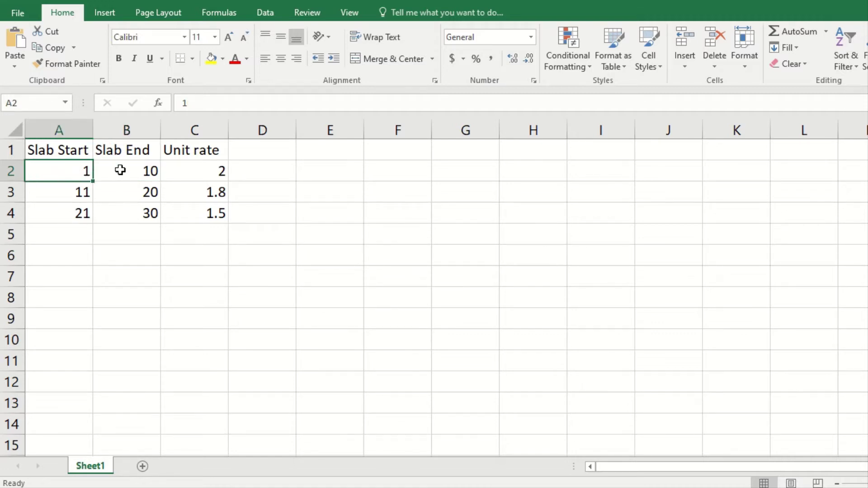
click(120, 171)
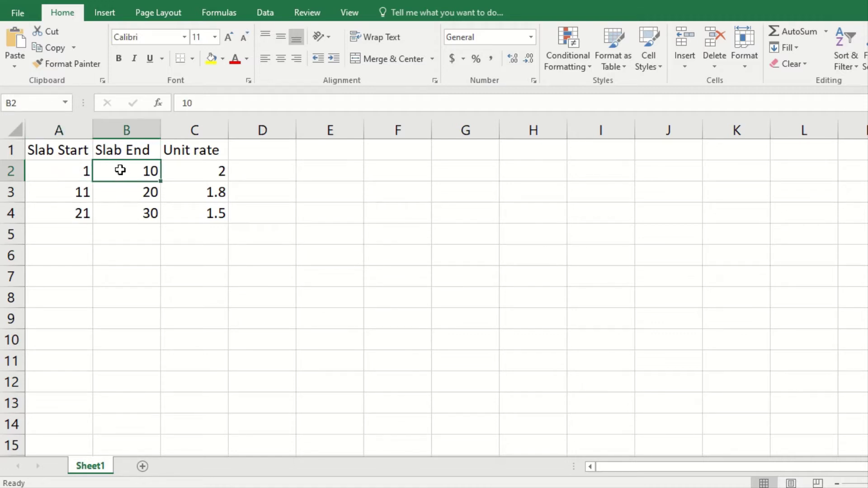
click(74, 168)
drag(85, 168, 124, 170)
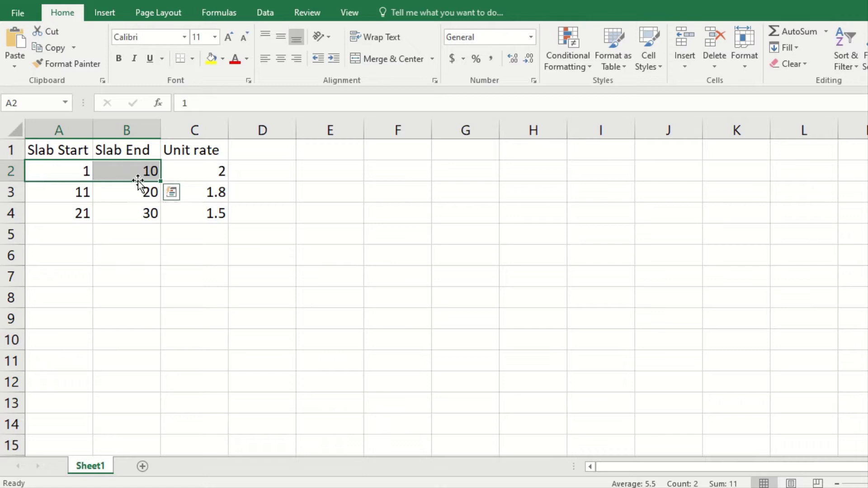
click(219, 176)
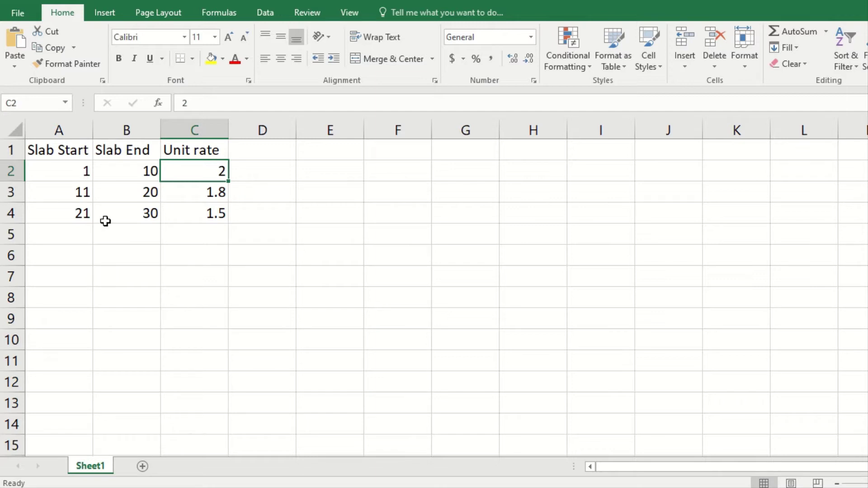
click(79, 194)
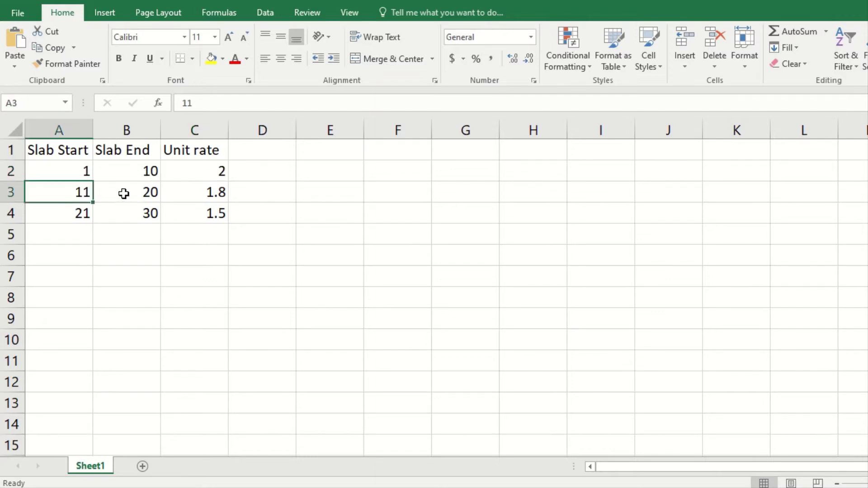
drag(68, 196, 135, 197)
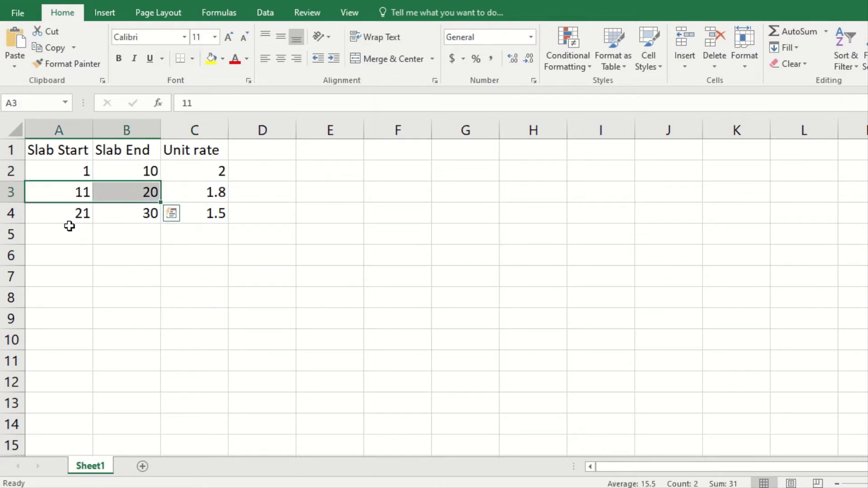
drag(66, 217, 117, 215)
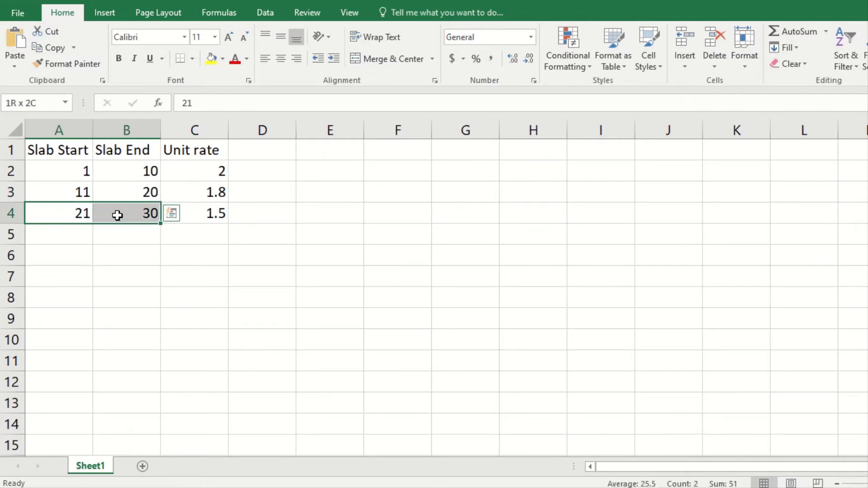
click(214, 298)
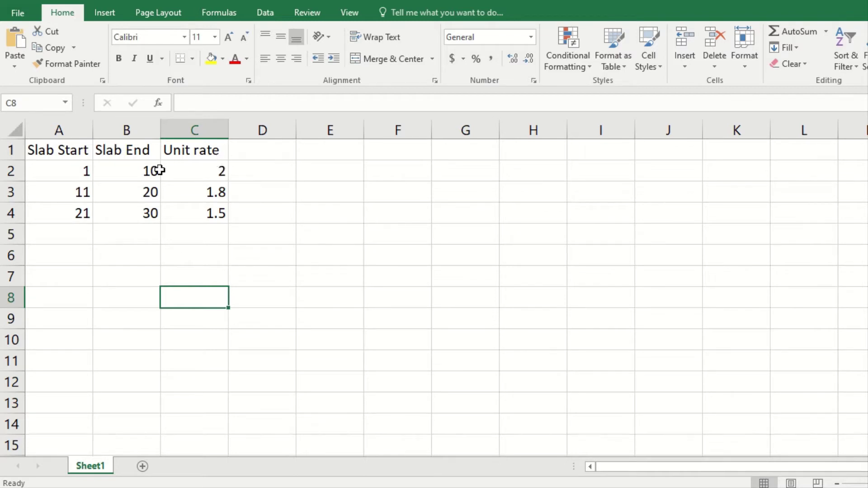
click(134, 173)
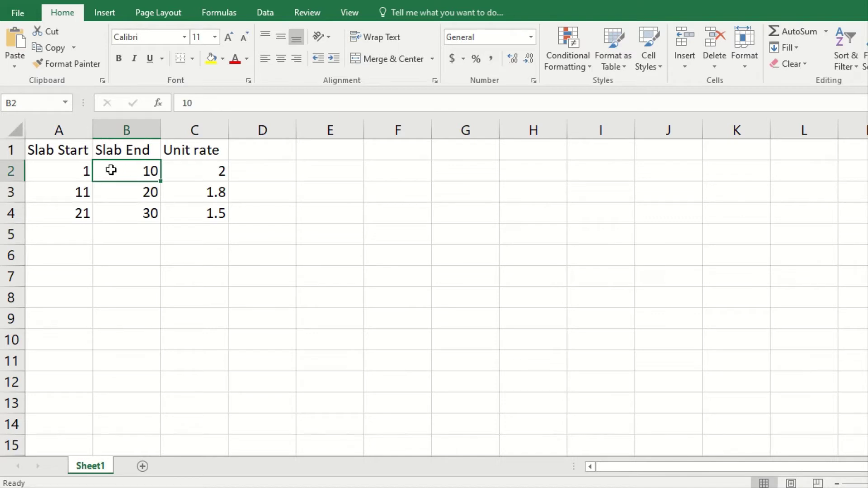
click(78, 192)
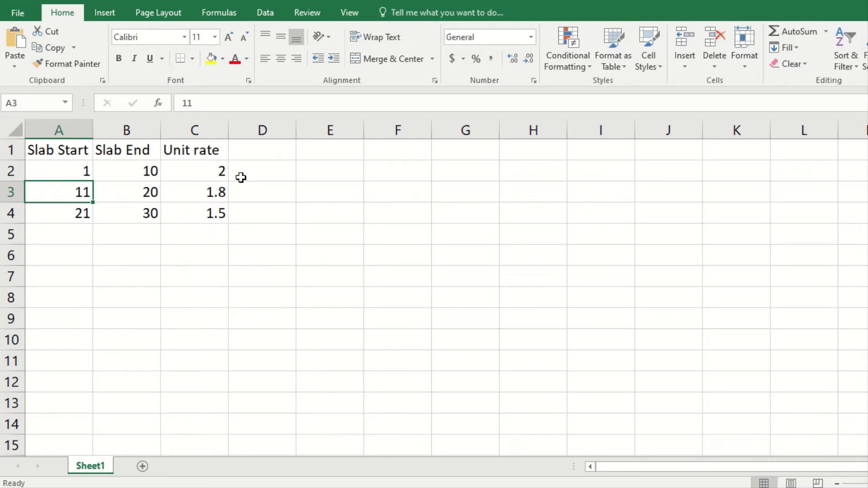
- Enter =C2*B2 in E2 and =C3*B3 in E3, giving 20 and 36
click(323, 176)
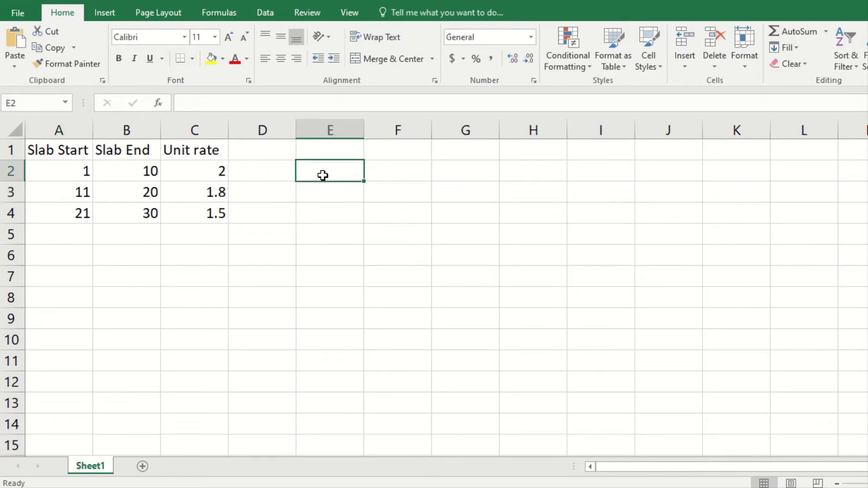
text(=)
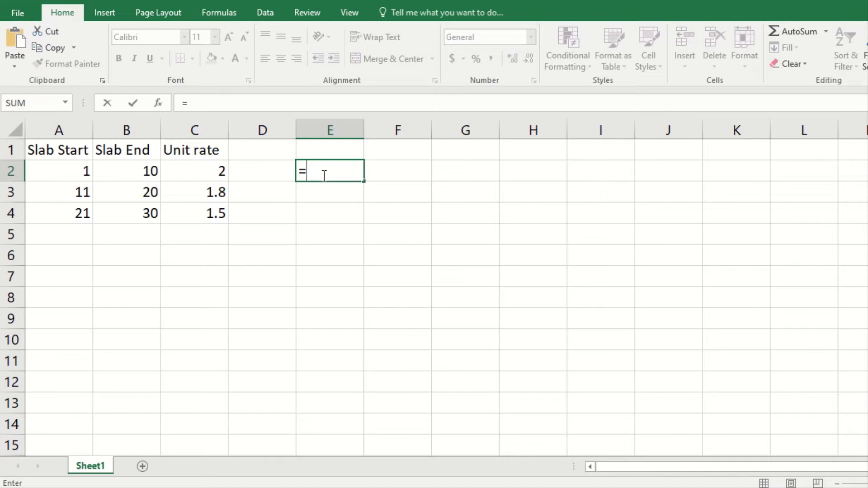
key(Left)
key(Left)
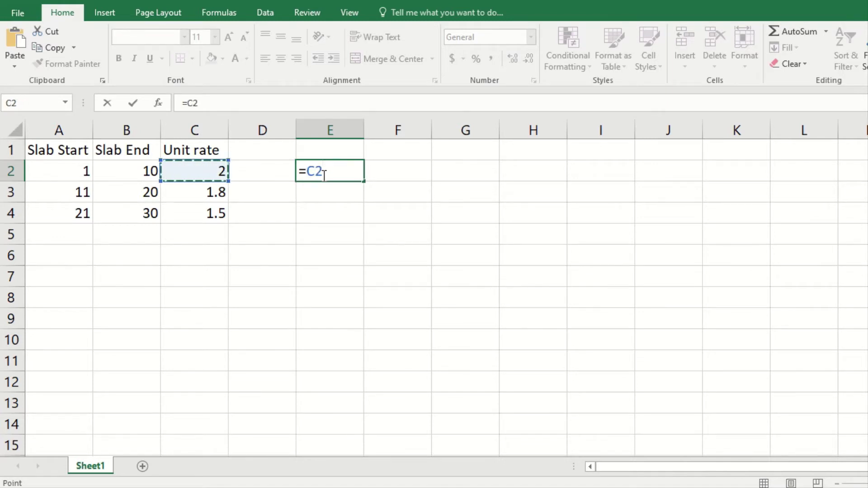
text(*)
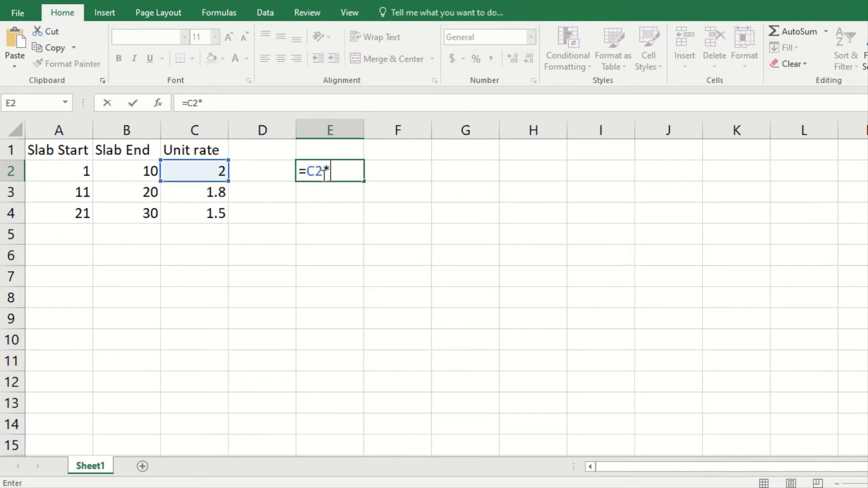
key(Left)
key(Left)
key(Left)
key(Return)
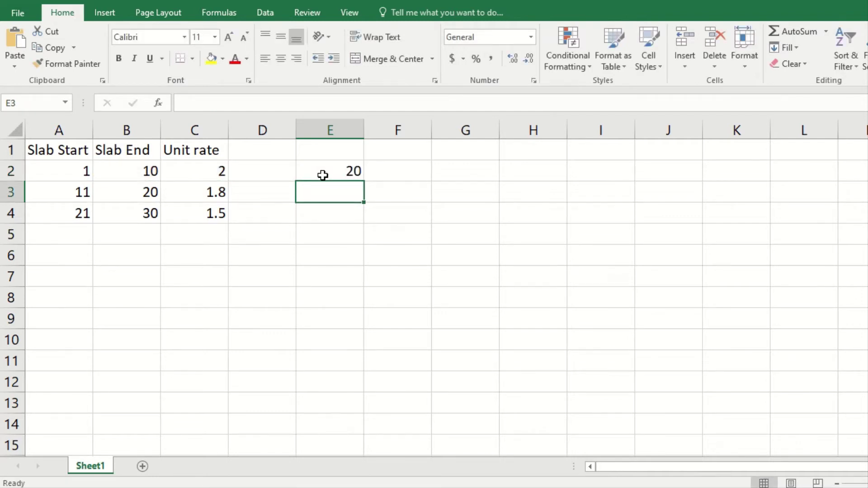
text(=)
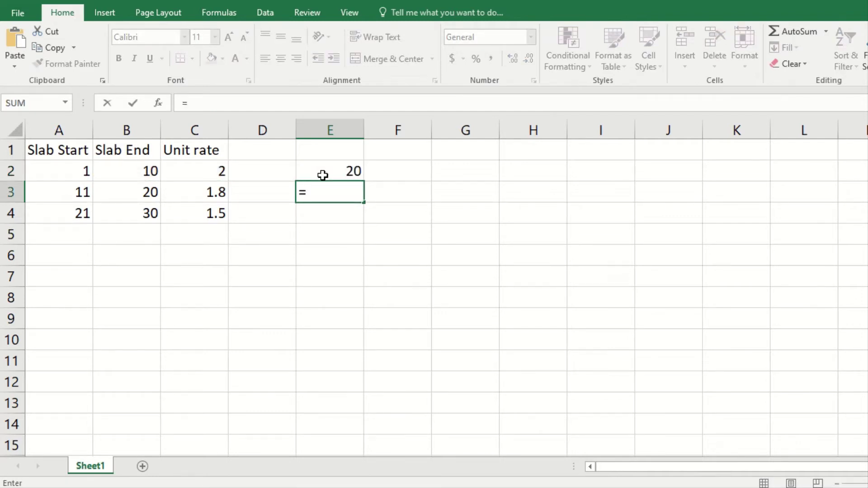
key(Left)
key(Left)
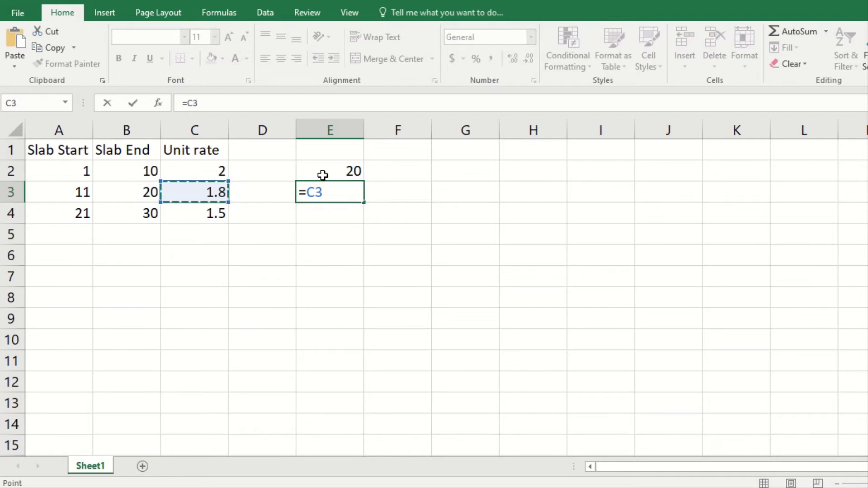
text(*)
key(Left)
key(Left)
key(Left)
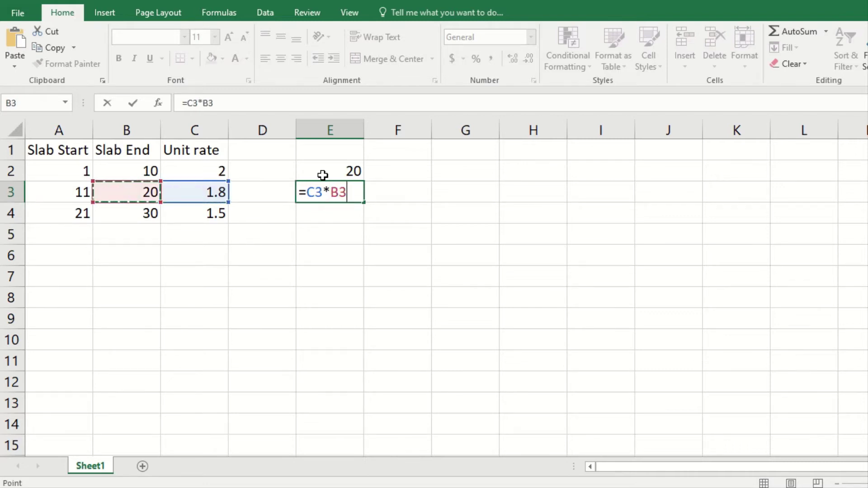
key(Return)
- Enter =C3*A3 in D3 to get 19.8
key(Up)
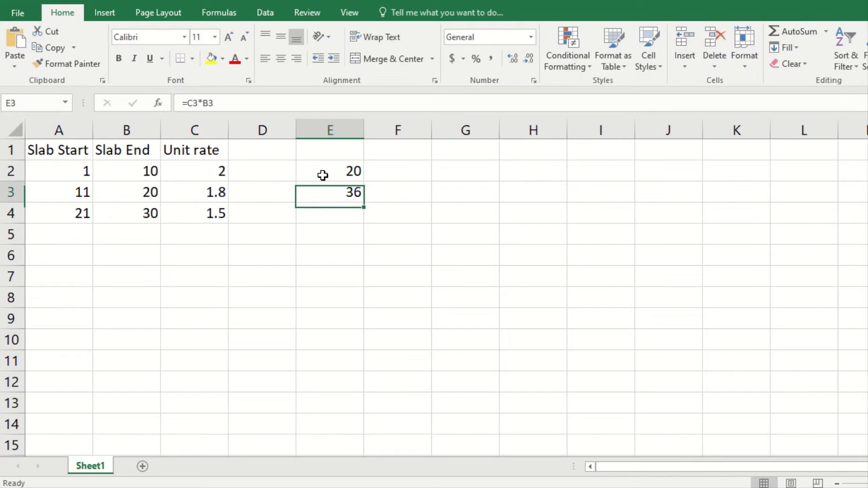
key(Left)
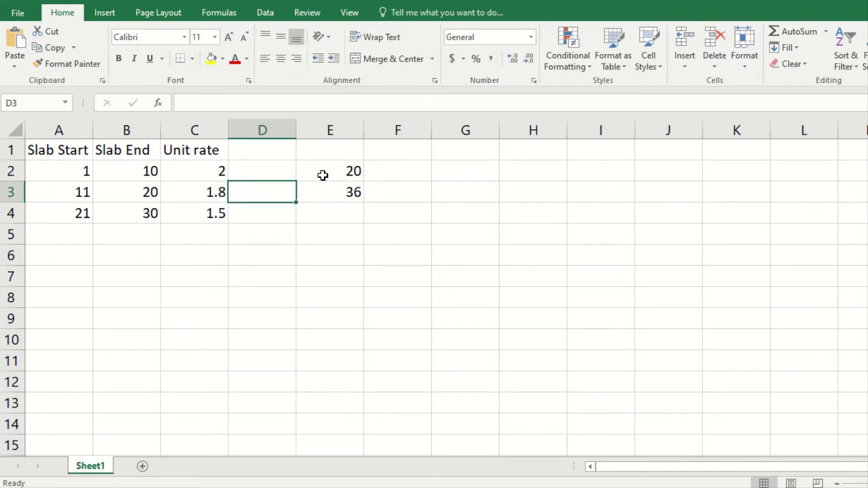
text(=)
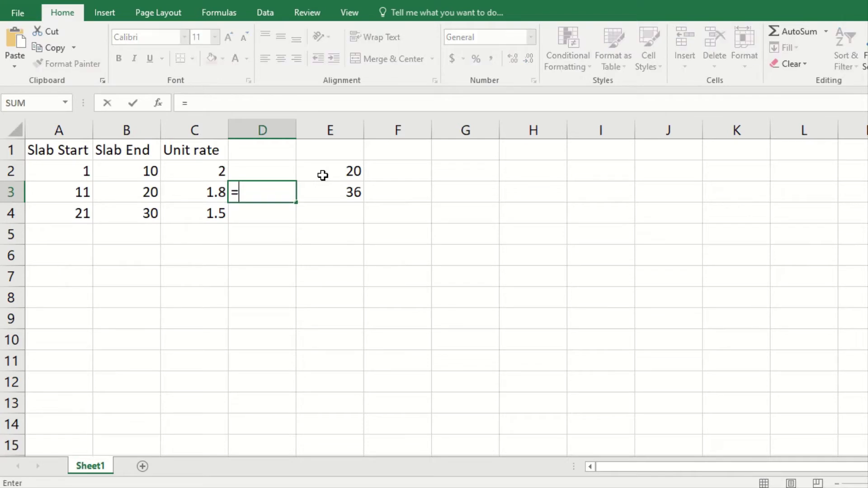
key(Left)
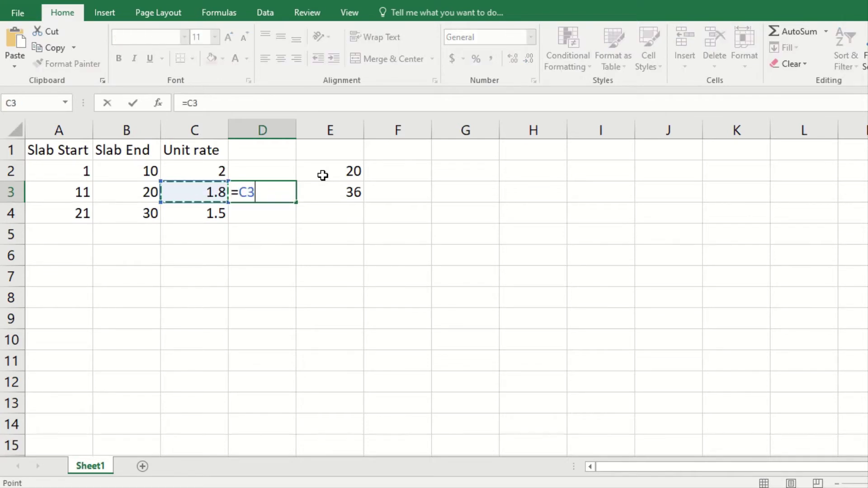
text(*)
key(Left)
key(Left)
key(Left)
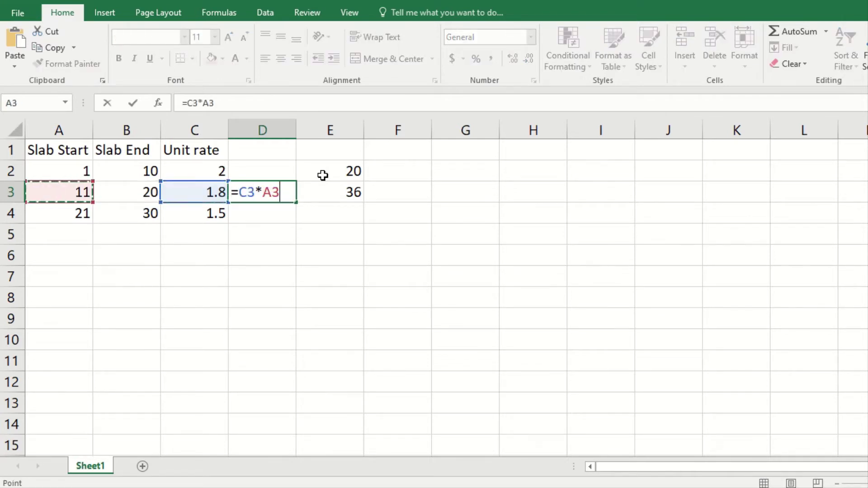
key(Return)
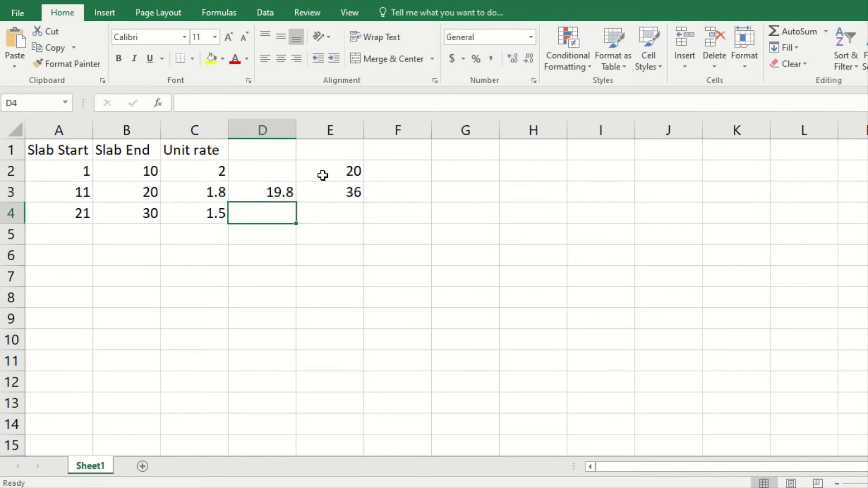
- Change the second slab's unit rate in C3 from 1.8 to 1.9
click(281, 192)
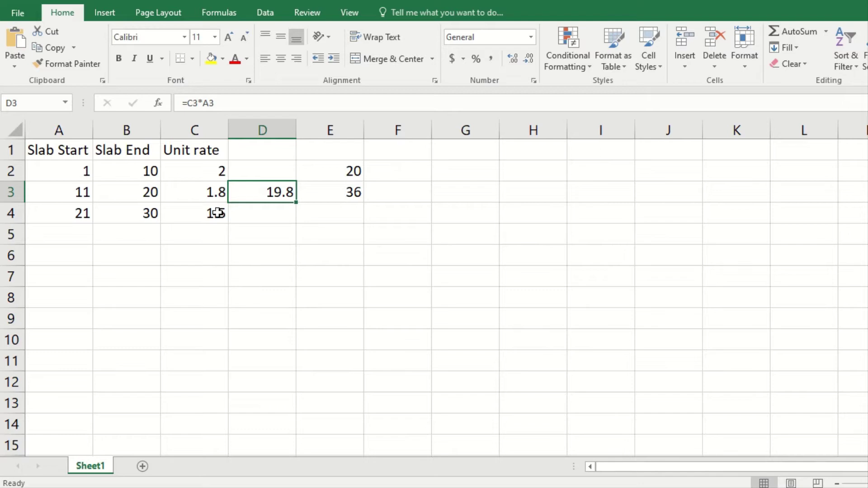
click(211, 191)
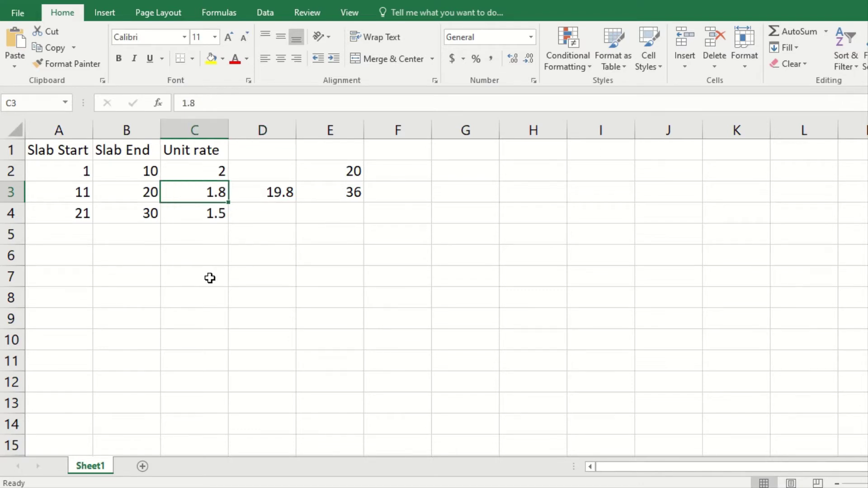
key(F2)
key(BackSpace)
text(9)
key(Return)
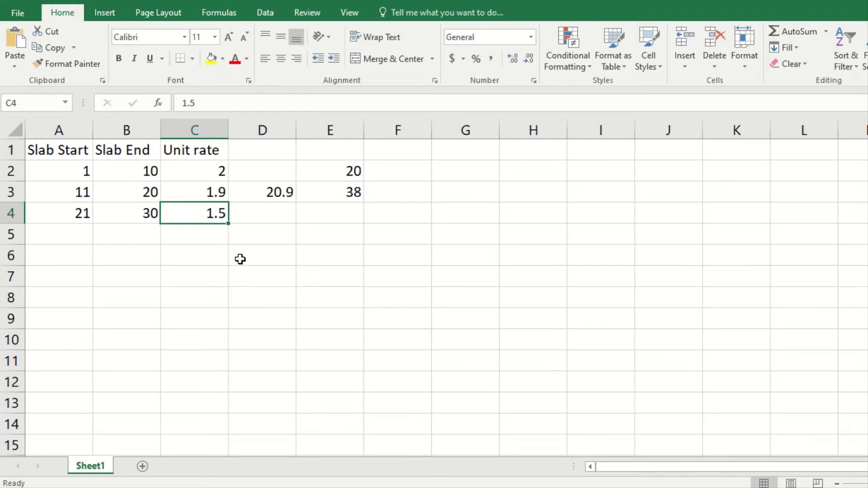
- Enter the heading 'Total Price Start' in D1 and autofit column D
click(260, 155)
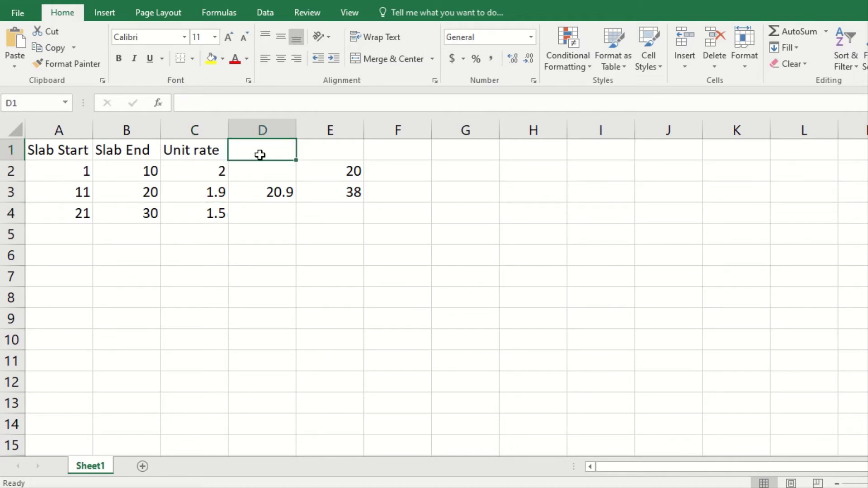
double_click(260, 155)
text(Tot)
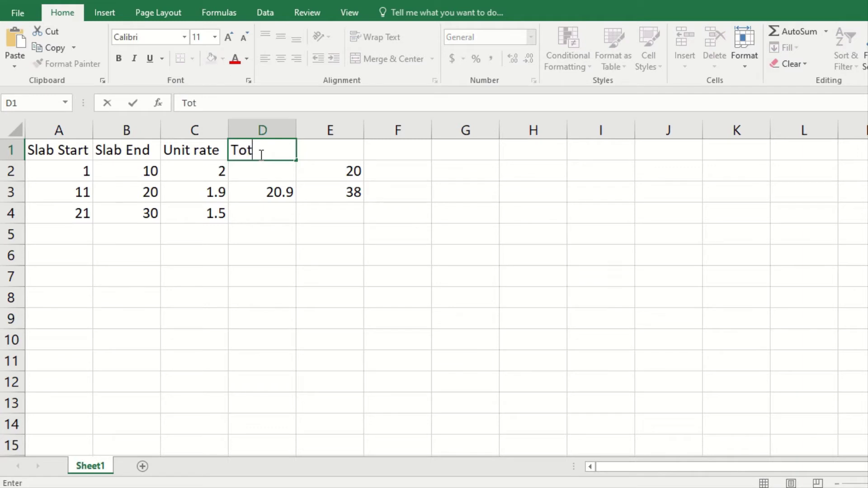
text(al Price Start)
key(Return)
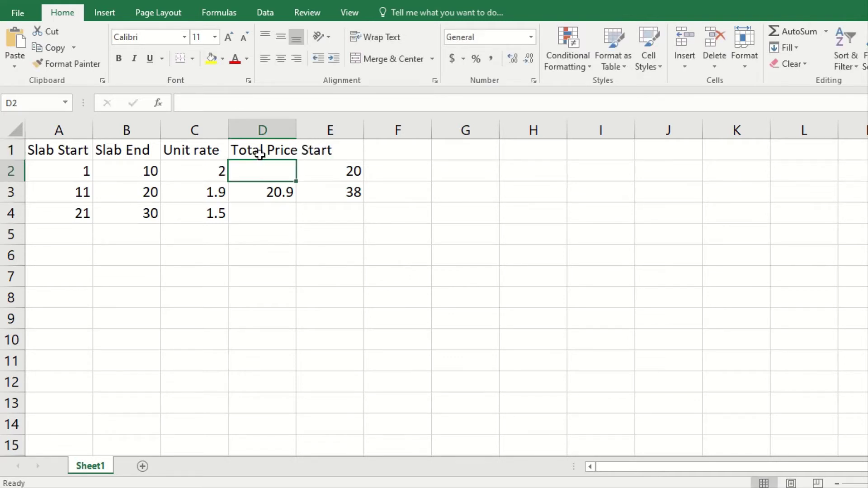
double_click(297, 126)
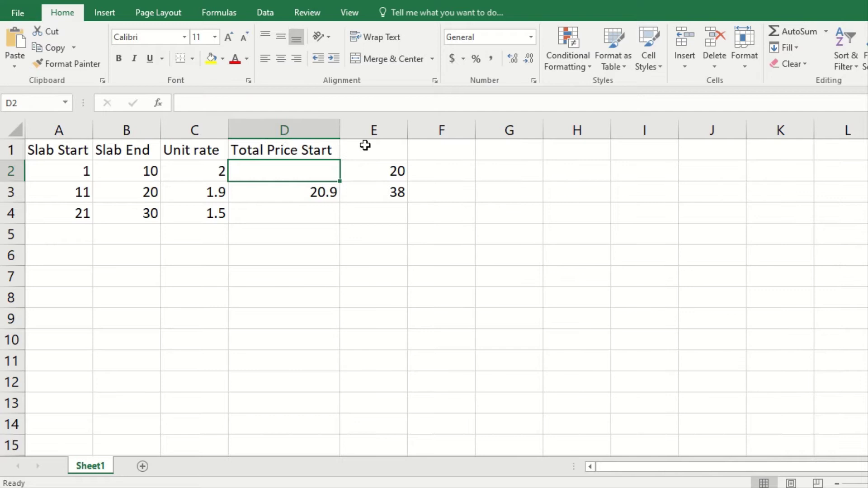
- Enter the heading 'Total Price End' in E1 and widen column E to fit
click(372, 149)
text(T)
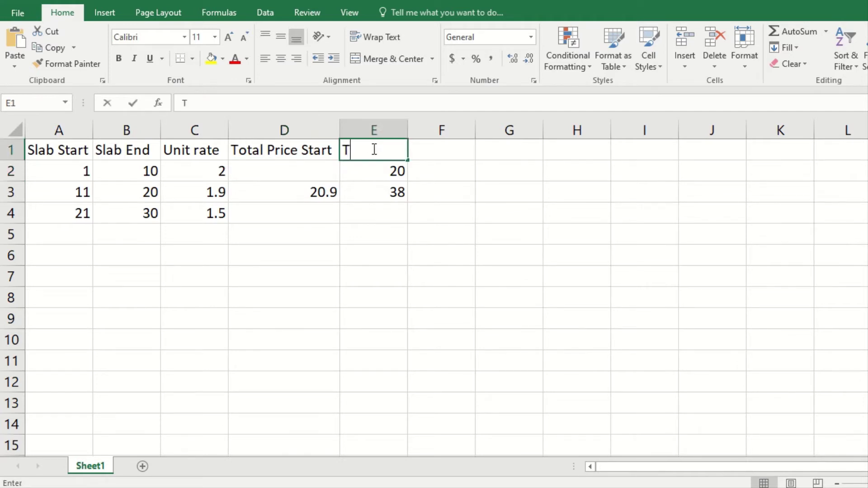
text(otal Pr)
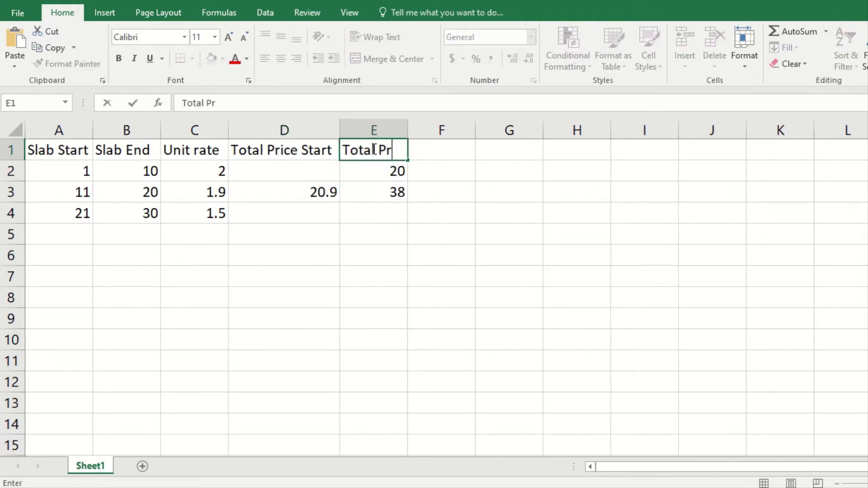
text(ice End)
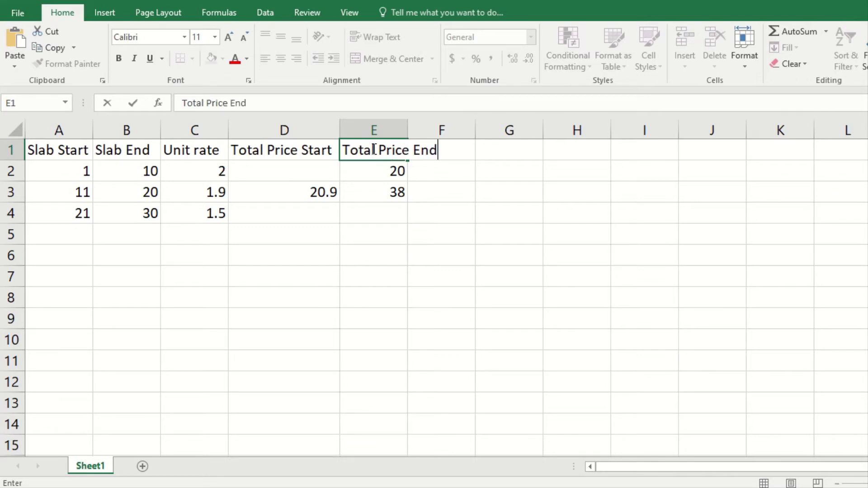
key(Return)
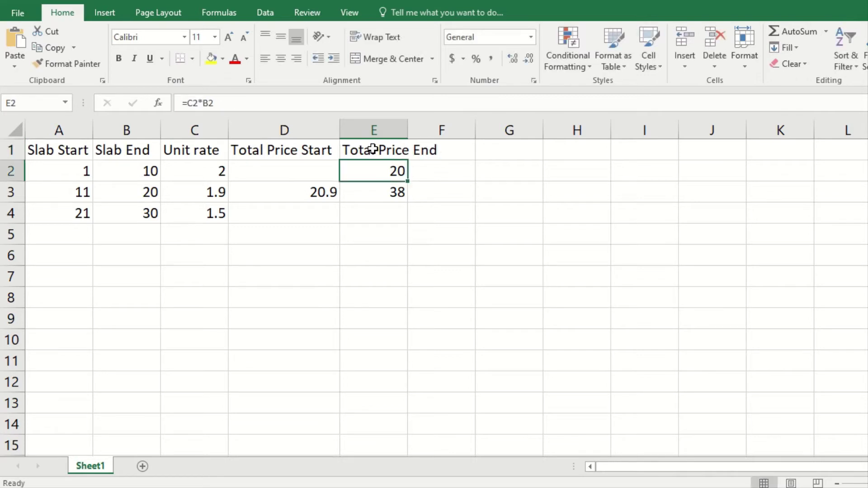
click(406, 130)
drag(407, 128, 441, 126)
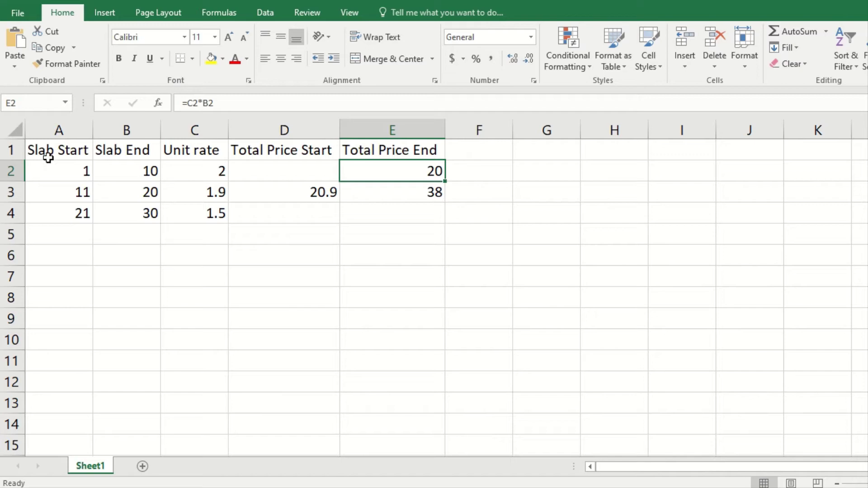
- Enter =C2*A2 in D2 for the first slab's start price
click(294, 171)
text(=)
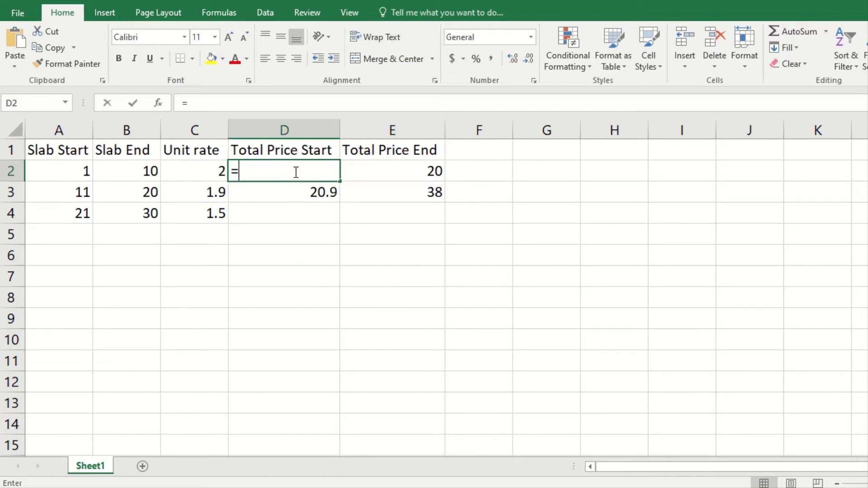
key(Left)
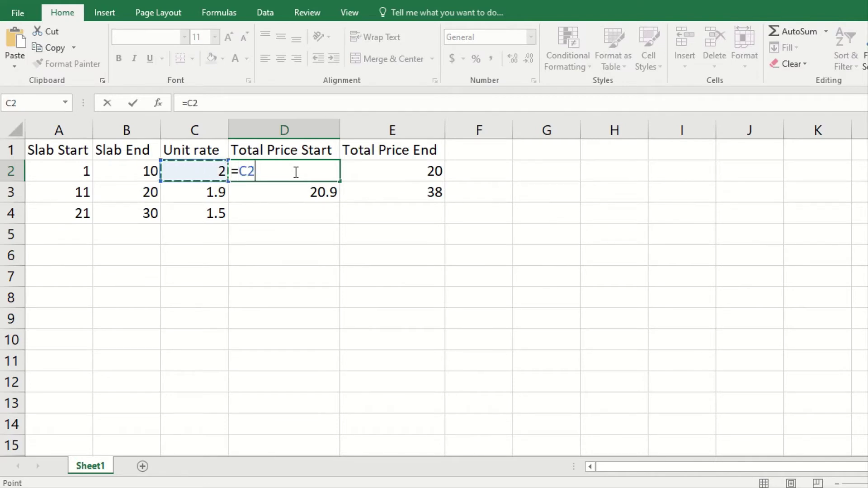
text(*)
key(Left)
key(Left)
key(Left)
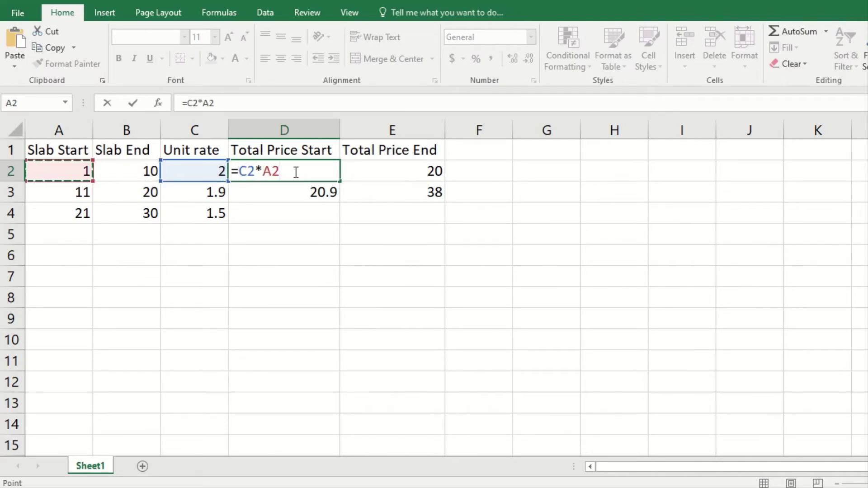
key(Return)
- Fill the D2 and E2 price formulas down through row 4
click(294, 172)
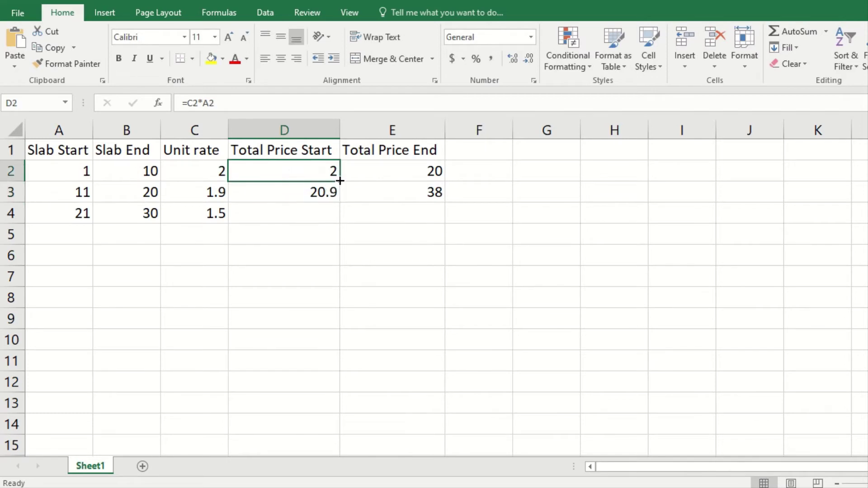
drag(339, 181, 336, 221)
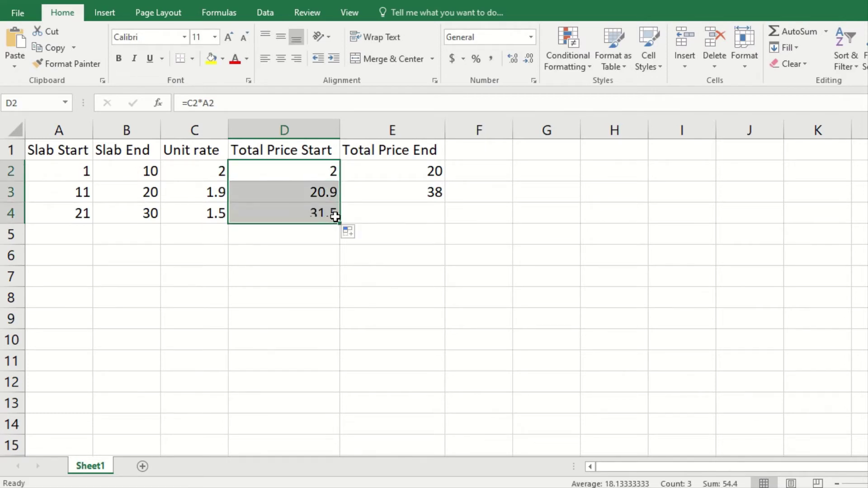
click(441, 175)
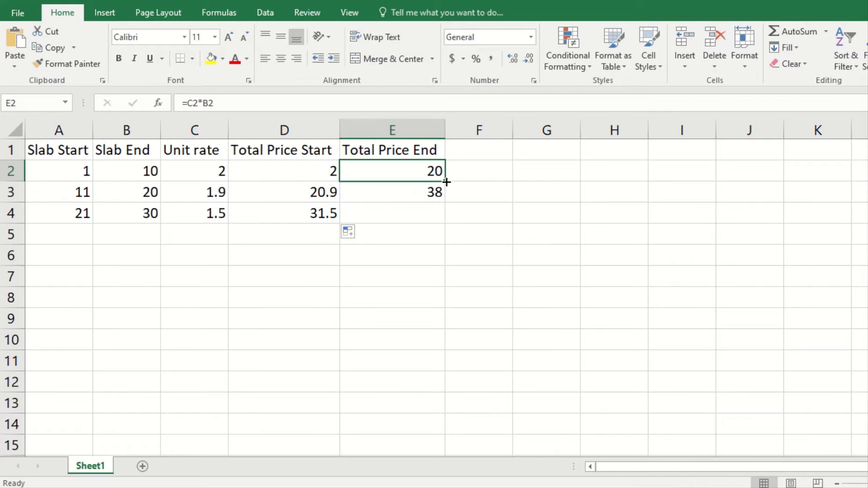
drag(446, 181, 445, 228)
click(320, 251)
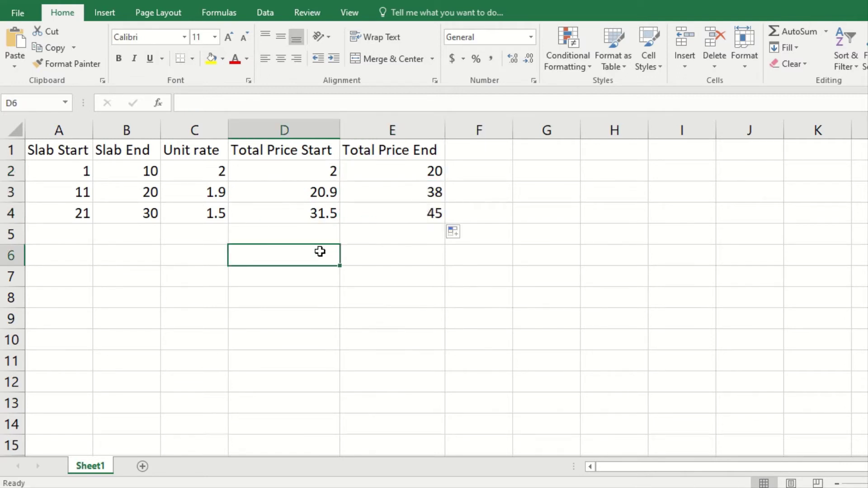
click(316, 214)
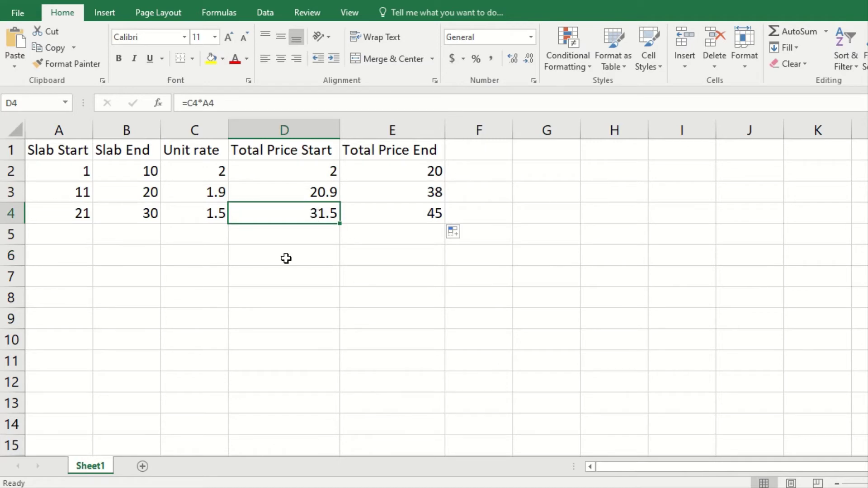
- Type 'Status' in F1, then review the formulas in D3 and E2
click(481, 148)
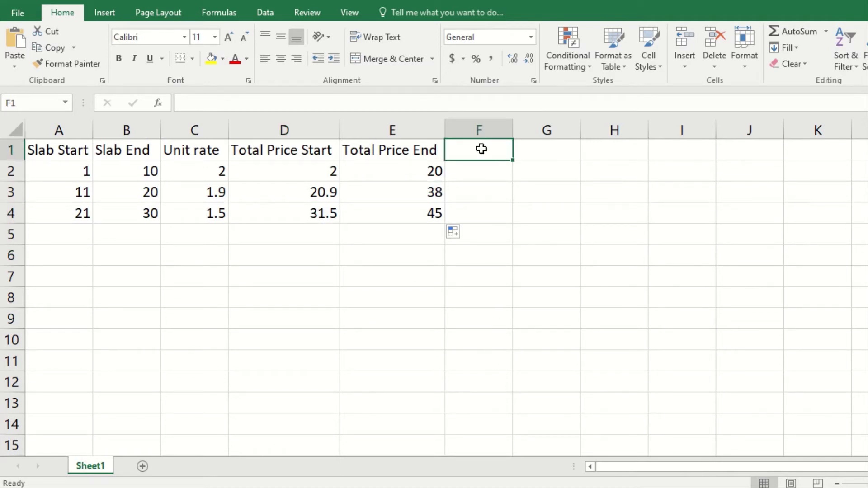
text(Stat)
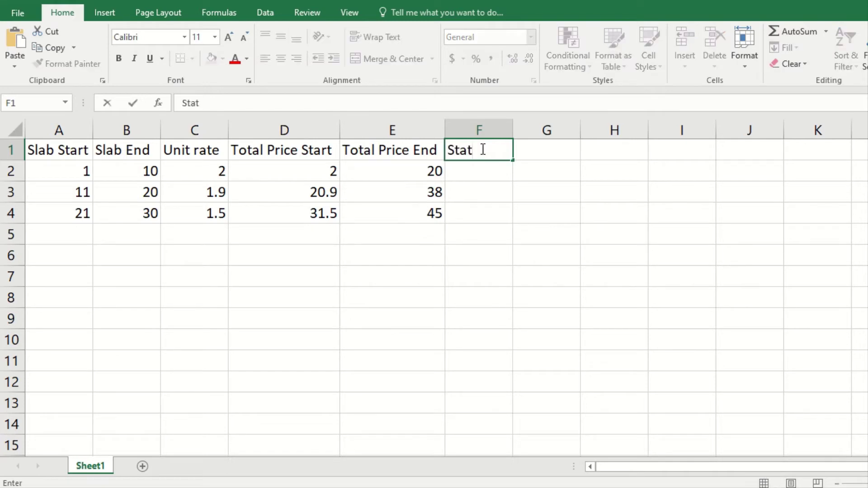
text(us)
key(Return)
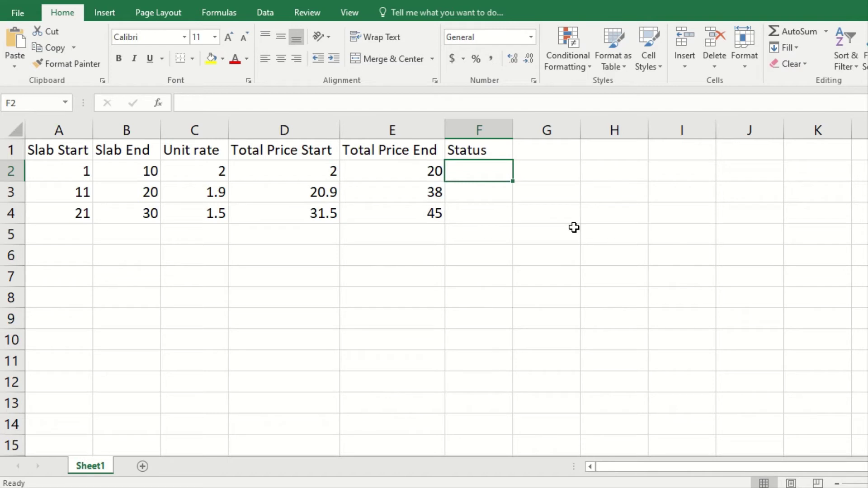
click(327, 195)
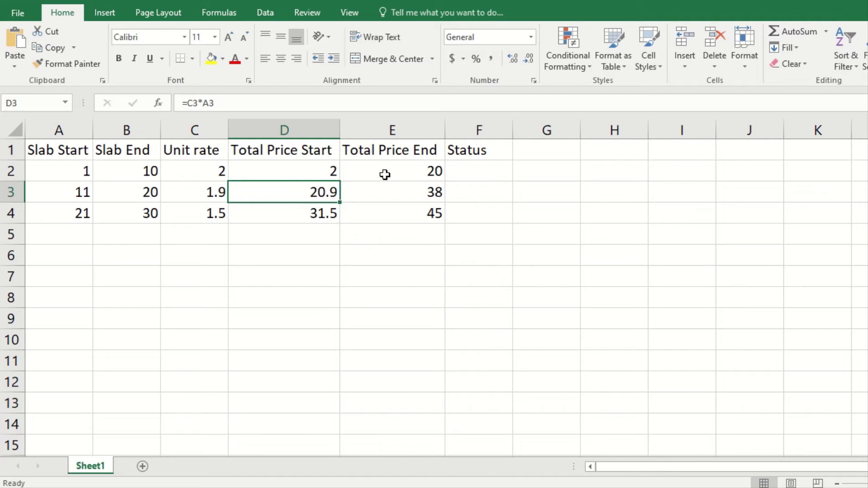
click(409, 175)
click(331, 199)
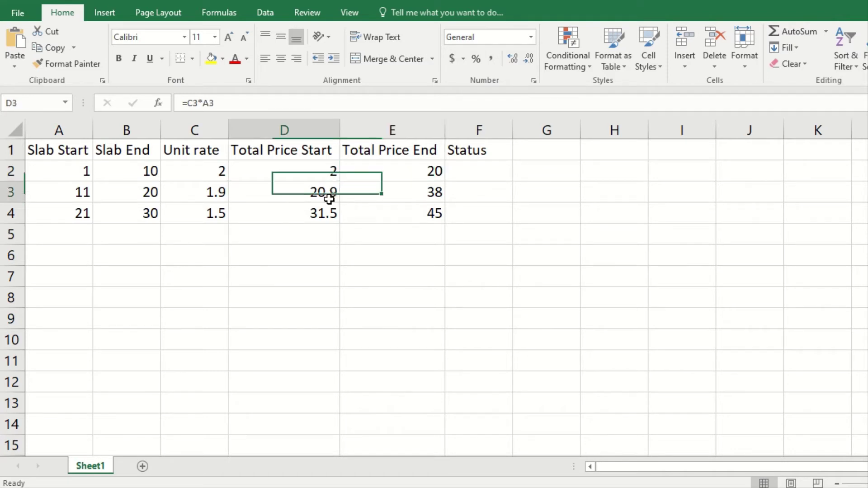
click(478, 169)
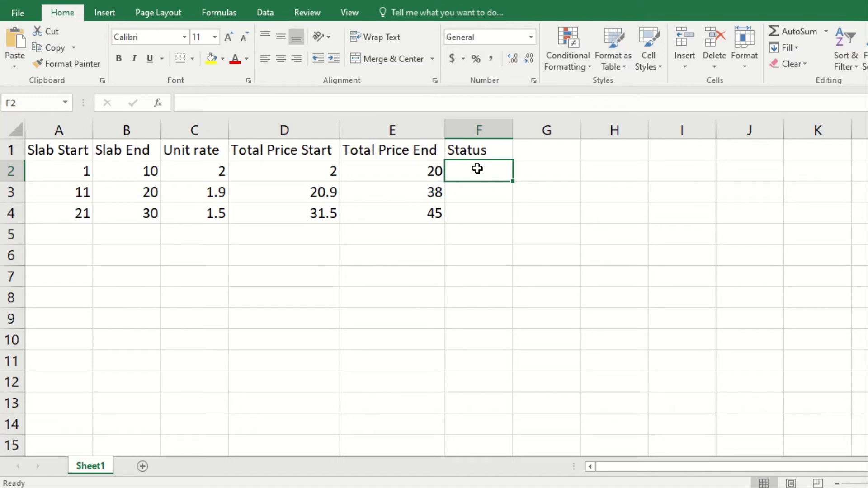
- Enter =IF(D3>E2,"OK","Error") in F3 and copy it down to F4
key(Down)
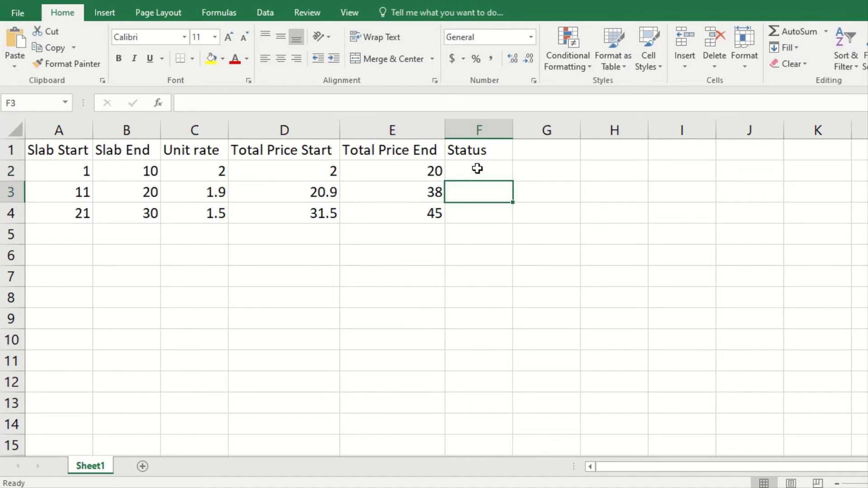
text(=)
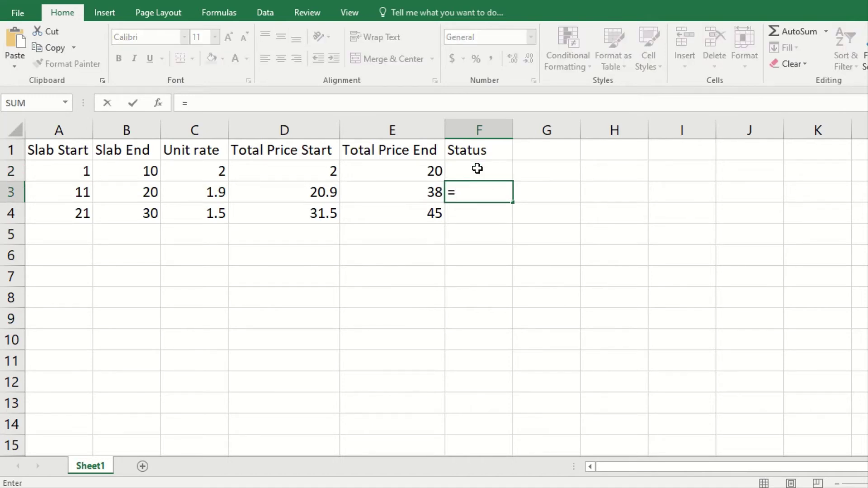
text(if)
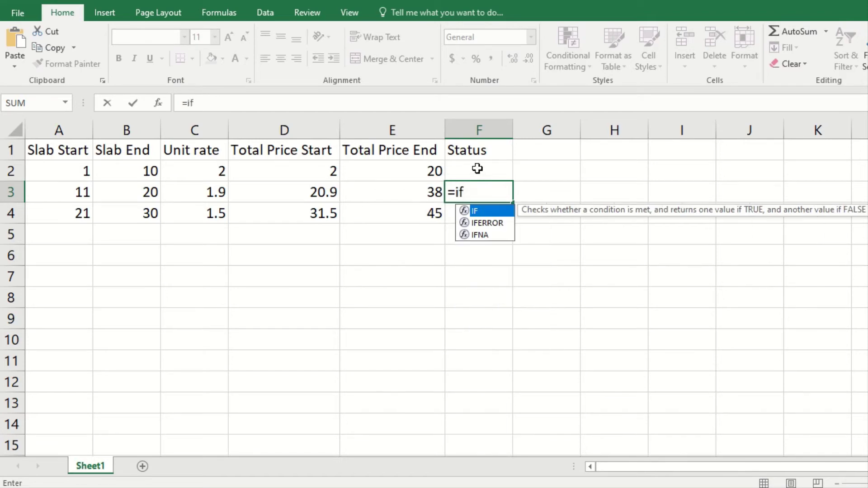
text(()
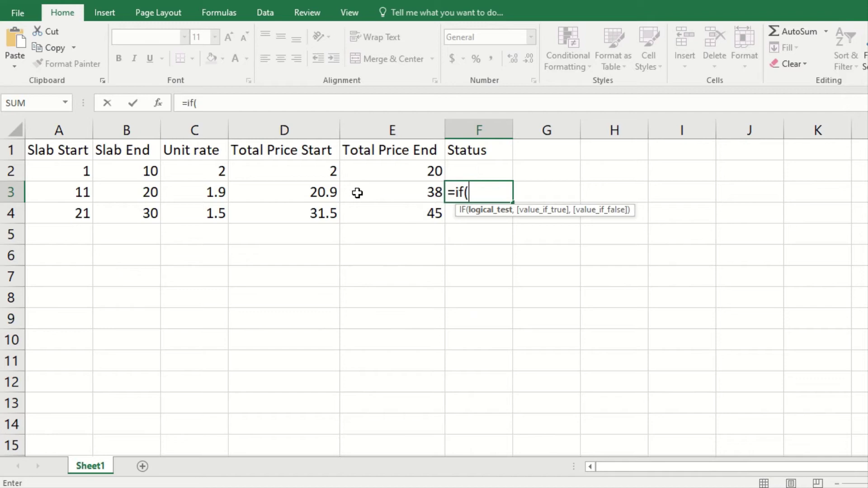
click(321, 192)
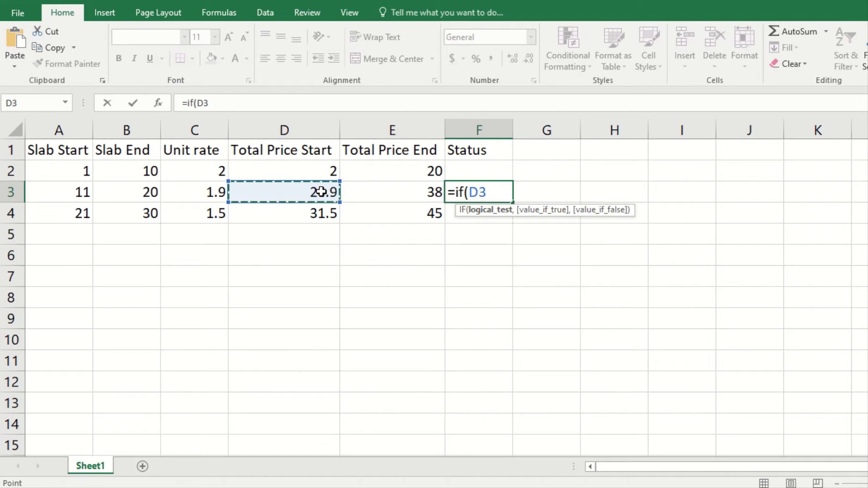
text(>)
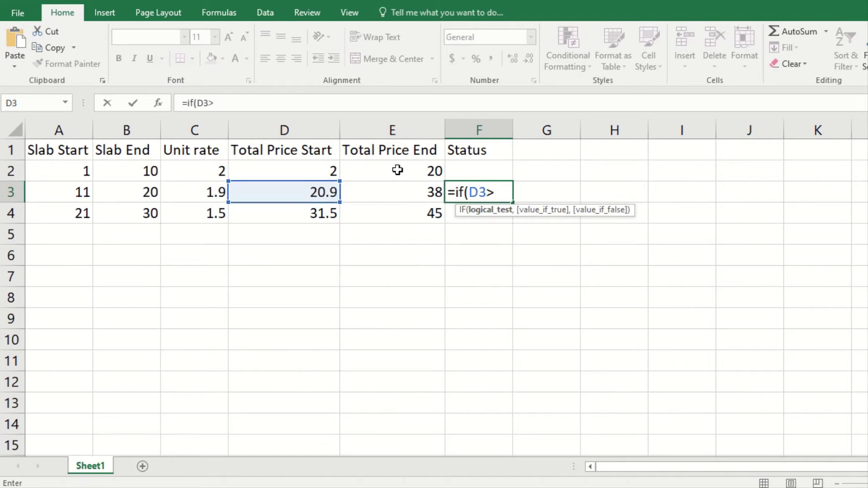
click(397, 170)
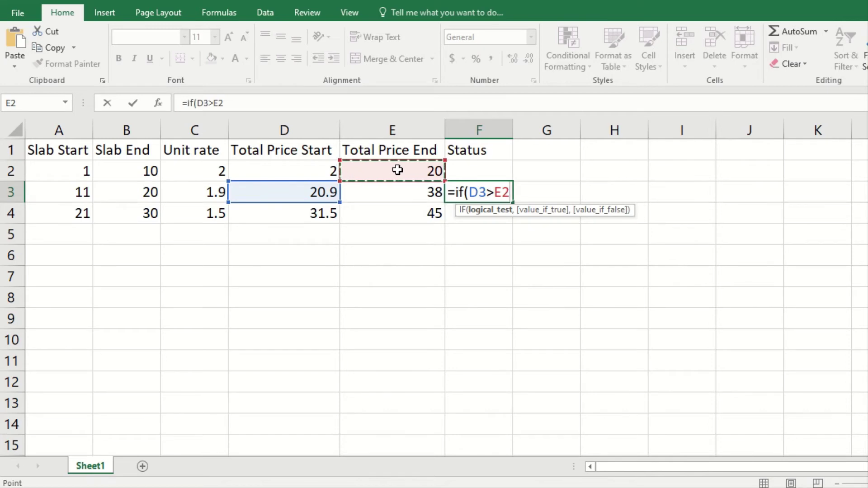
text(,)
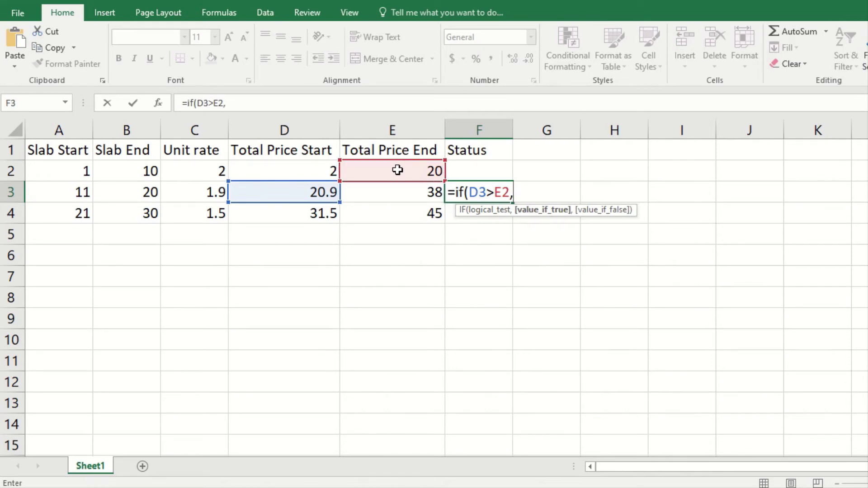
text("OK",)
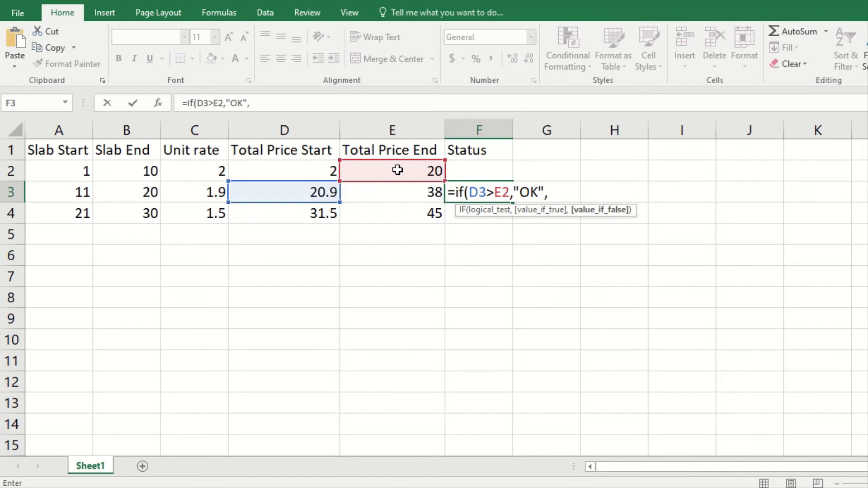
text("Error)
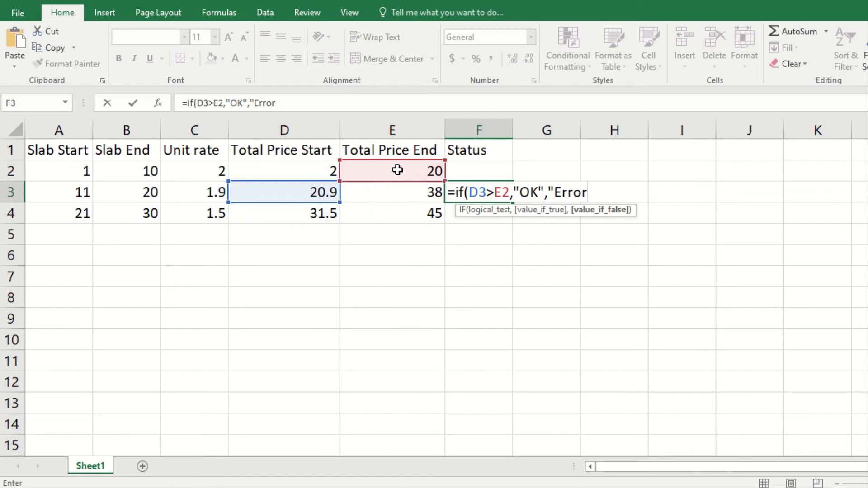
text("))
key(Return)
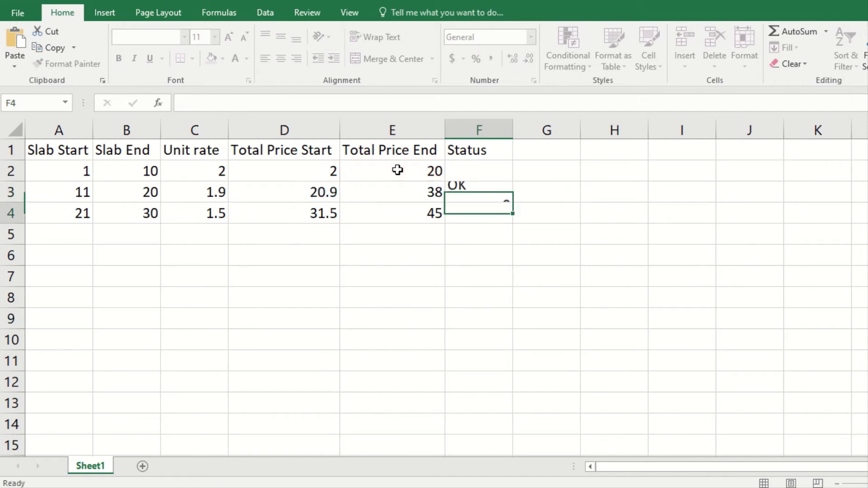
key(Up)
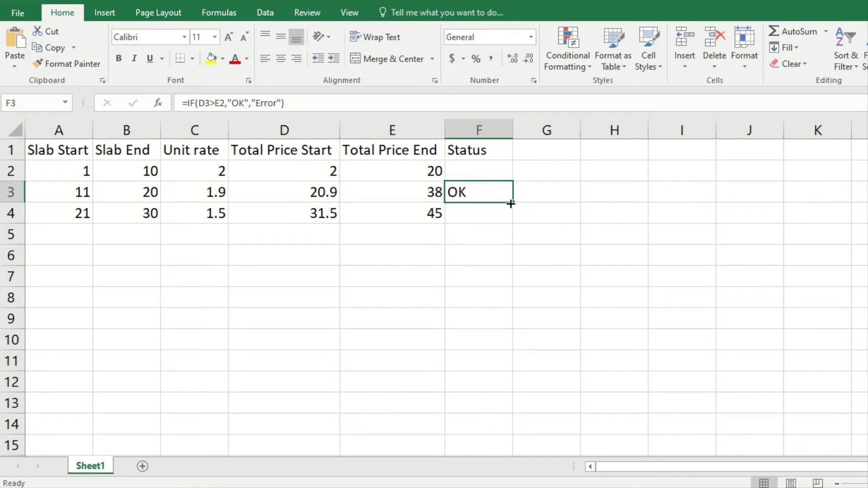
drag(513, 202, 511, 228)
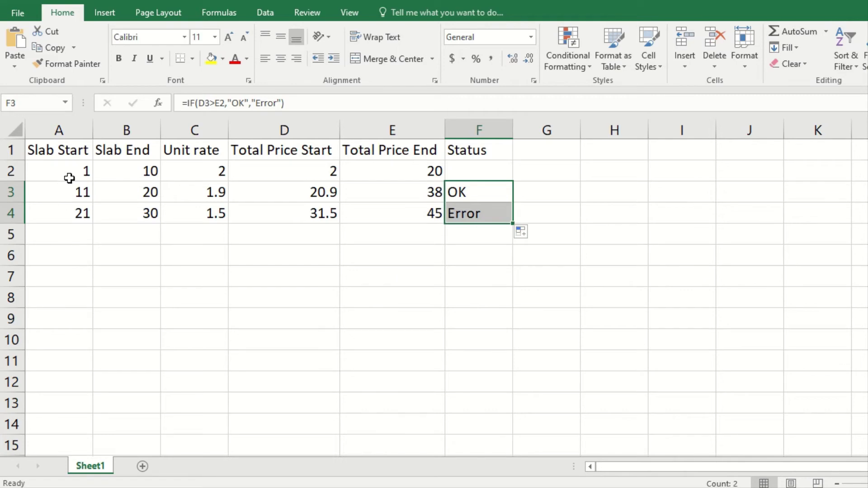
- Extend the slab series to 51–60 and enter unit rates 1.4, 1.3 and 1.1
click(127, 275)
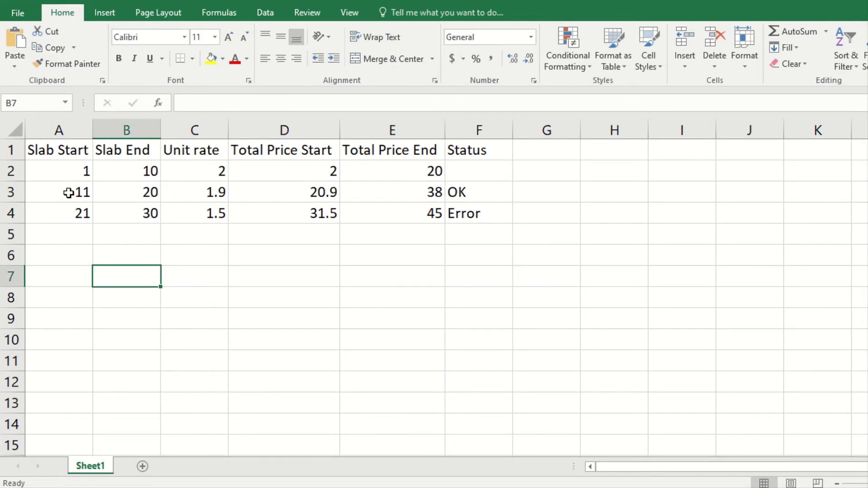
drag(70, 190, 155, 279)
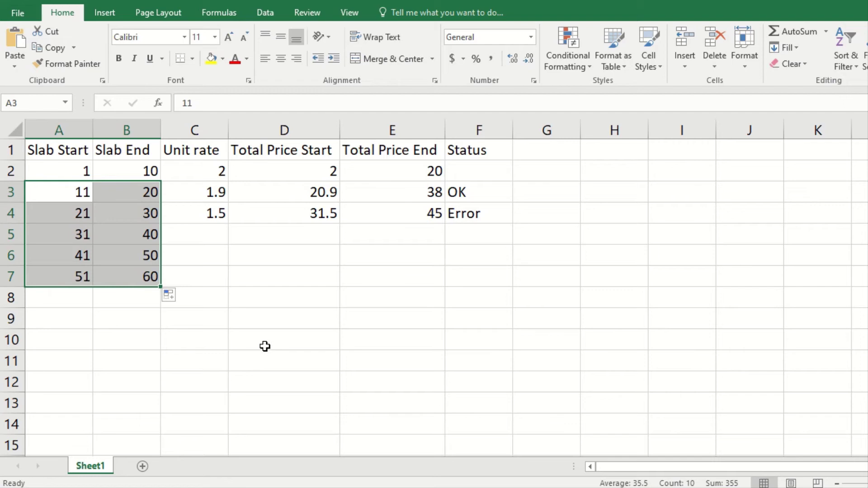
click(205, 228)
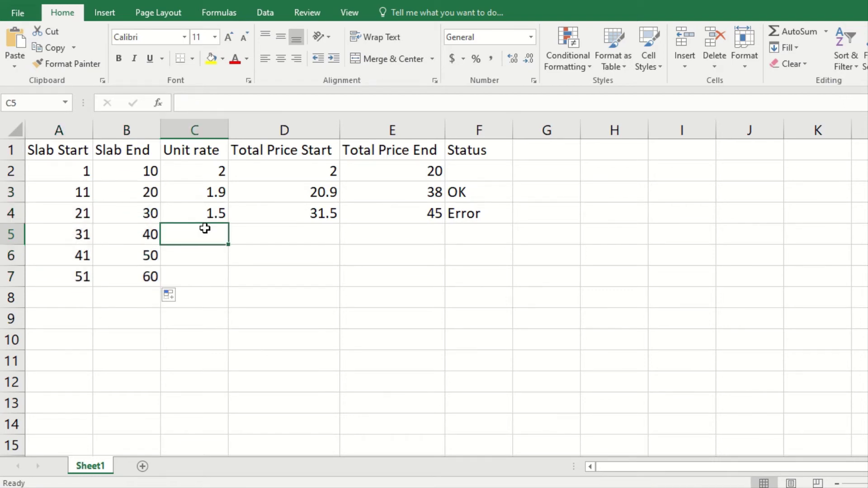
text(1.4)
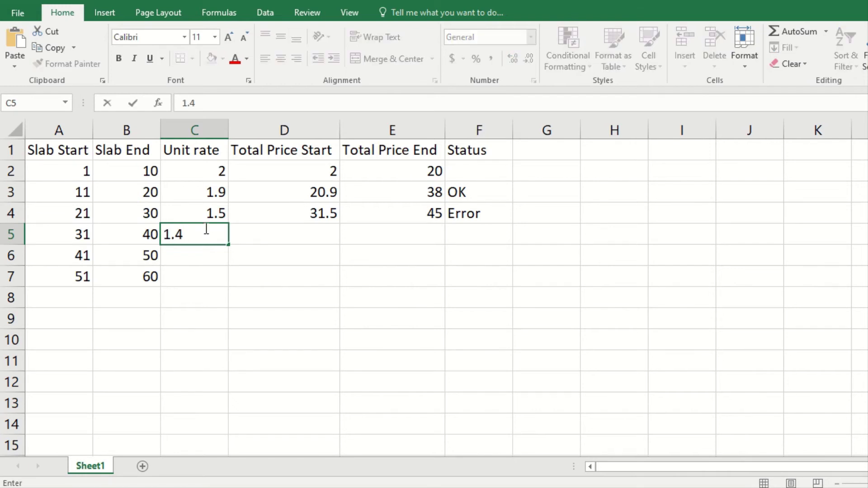
key(Return)
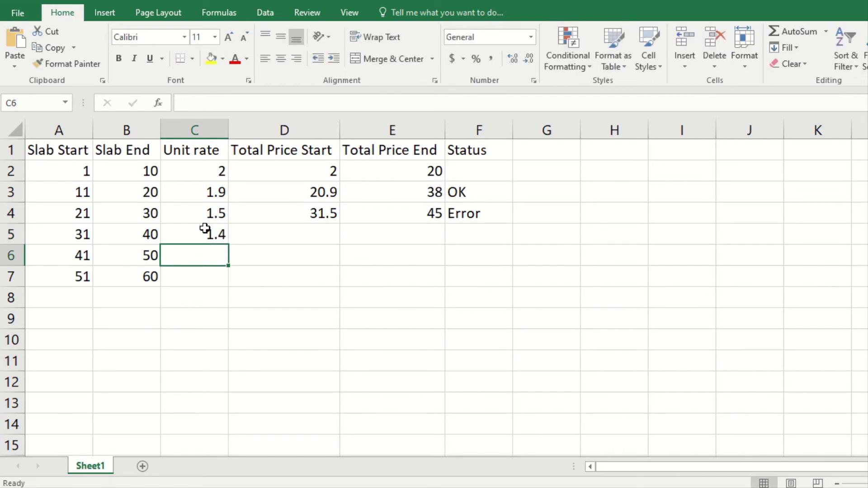
text(1.3)
key(Return)
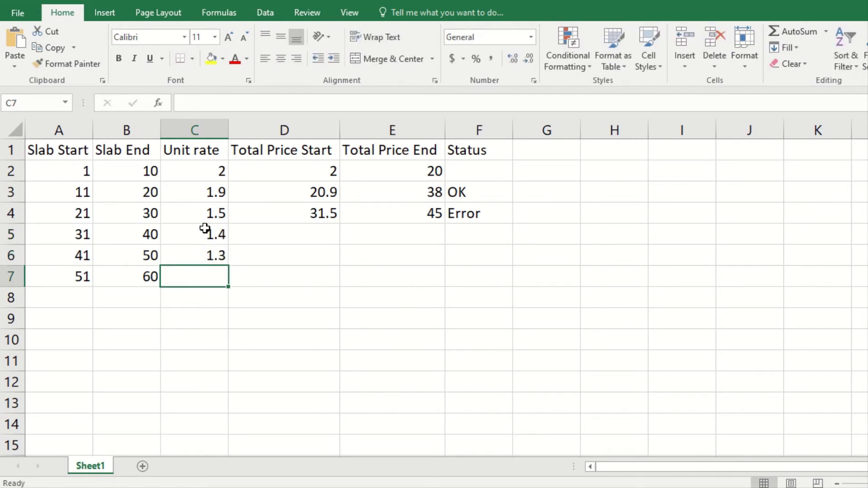
text(1.1)
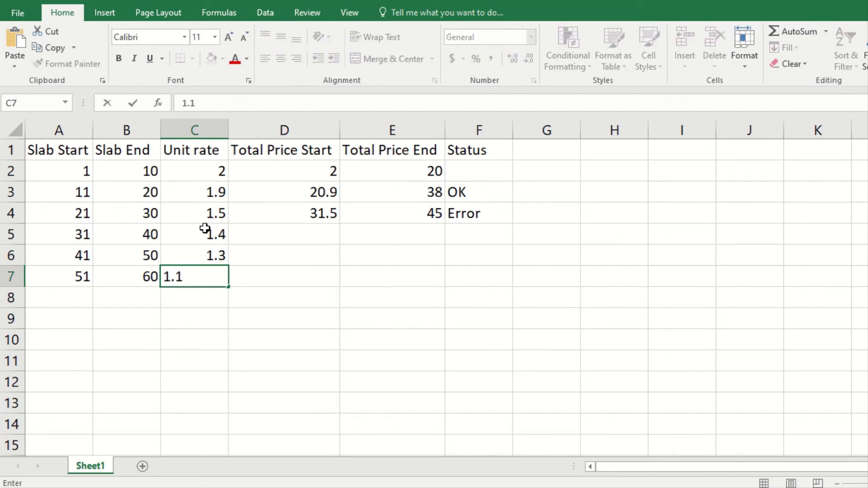
key(Tab)
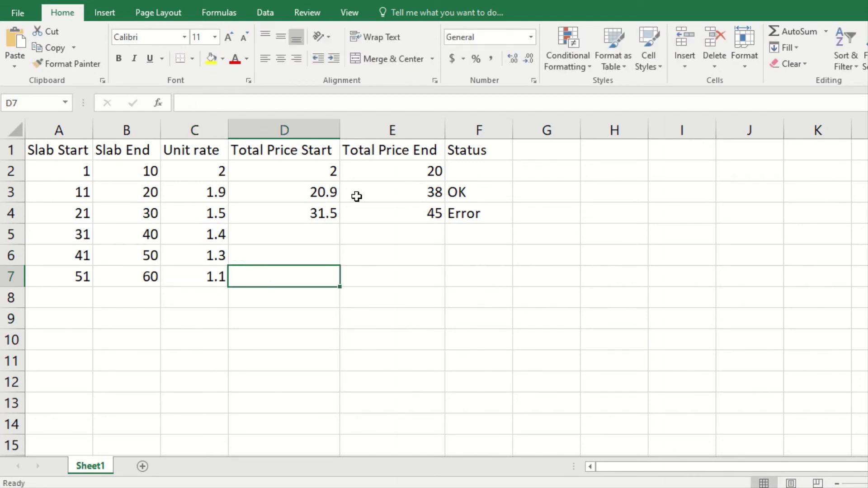
- Copy the row 4 totals and Status formulas down to row 7
click(314, 211)
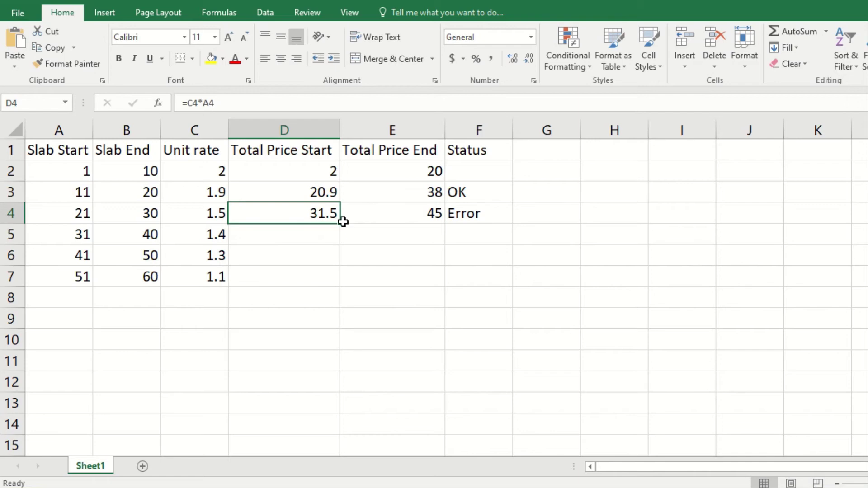
drag(373, 217, 507, 290)
click(240, 347)
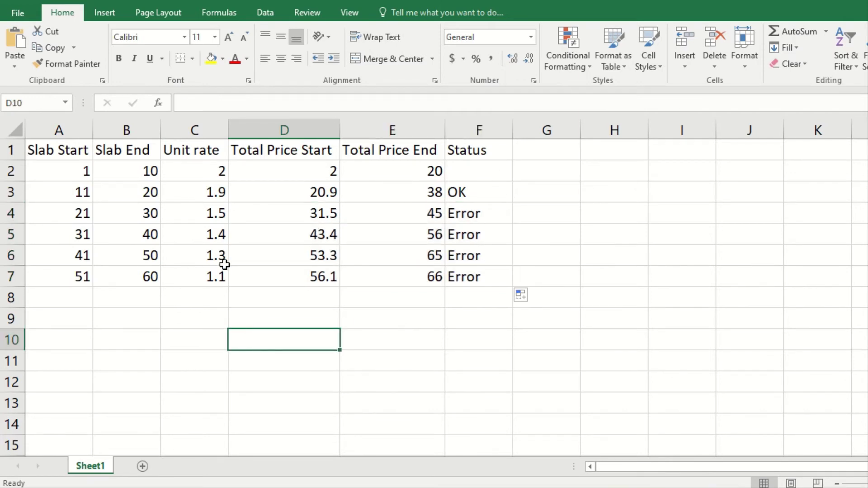
- Enter 1.85 as the 21–30 slab's unit rate in C4
click(212, 217)
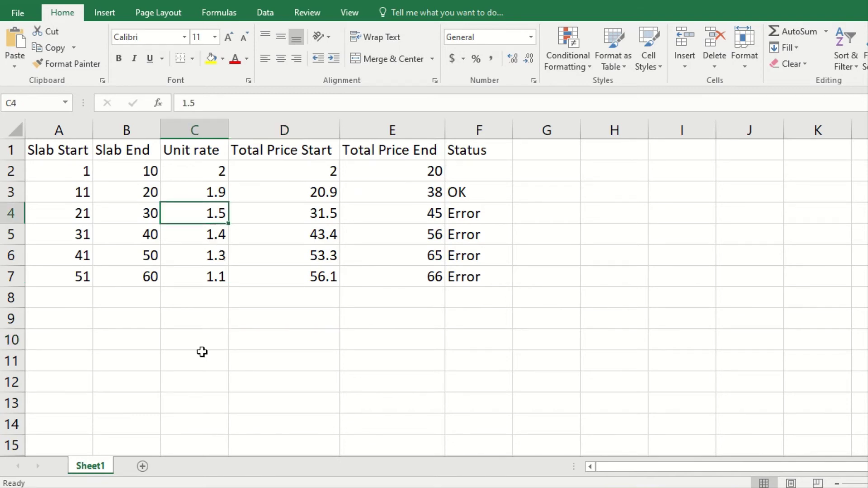
text(1)
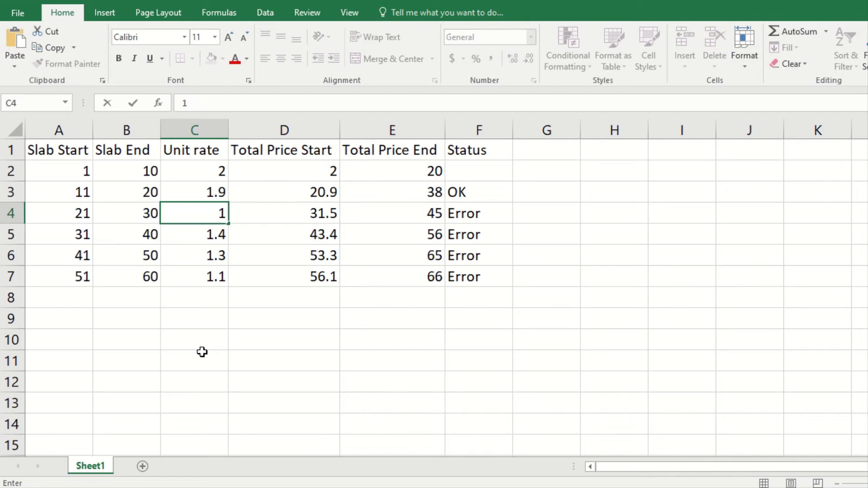
text(.85)
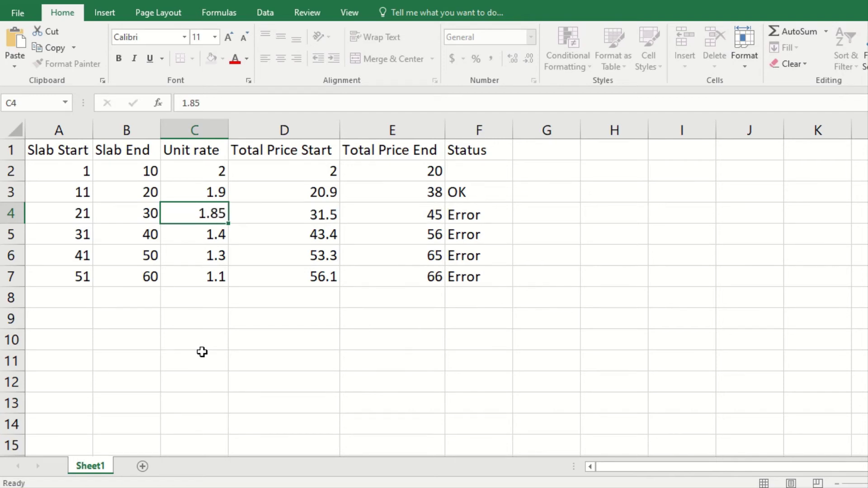
key(Return)
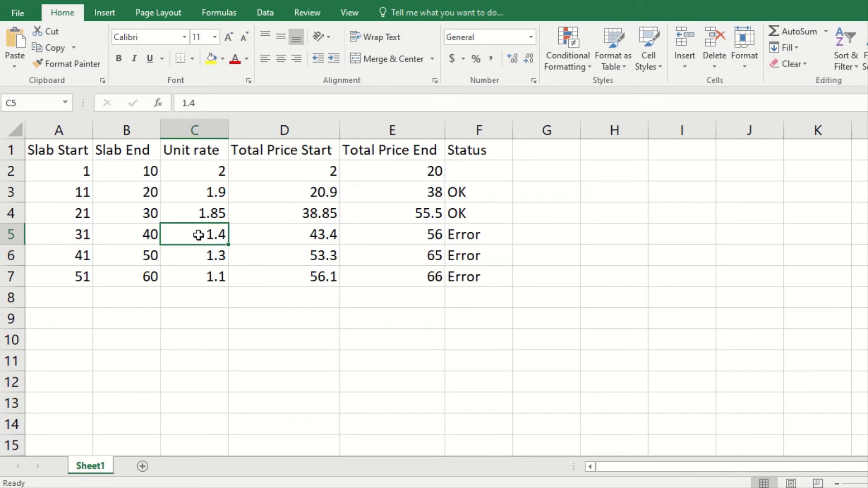
- Open Goal Seek from What-If Analysis and move its dialog beside the table
click(269, 12)
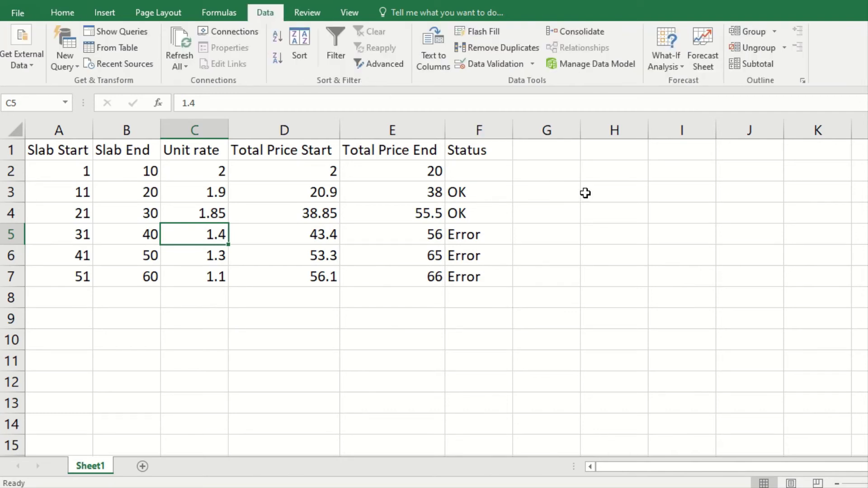
click(671, 69)
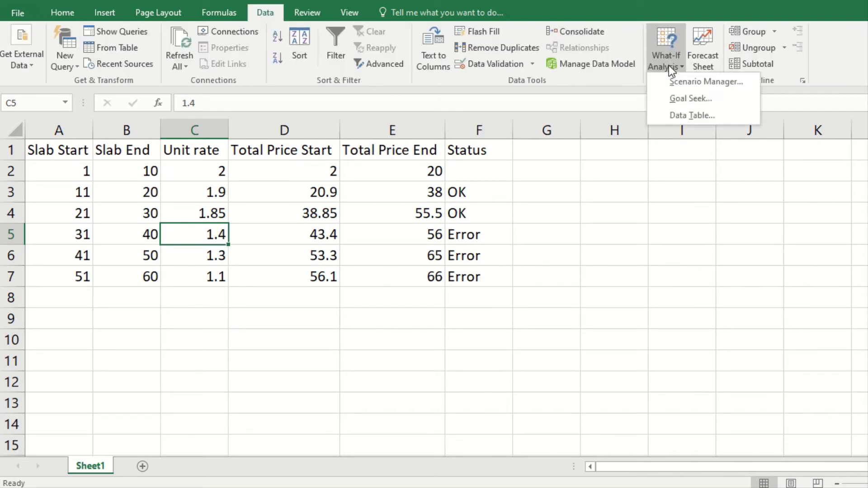
click(710, 102)
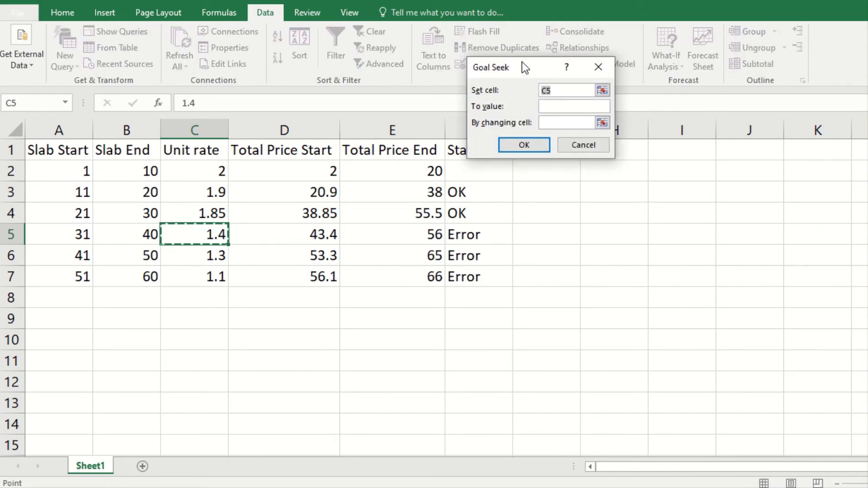
drag(521, 61, 499, 139)
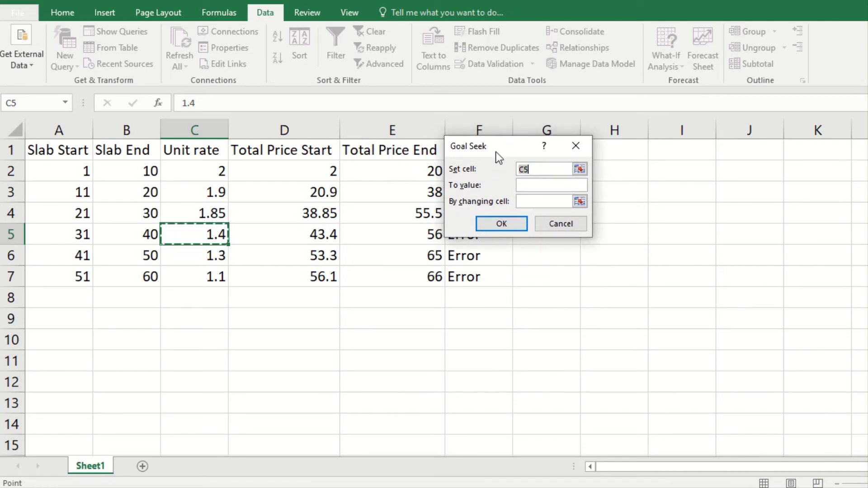
drag(503, 146, 563, 142)
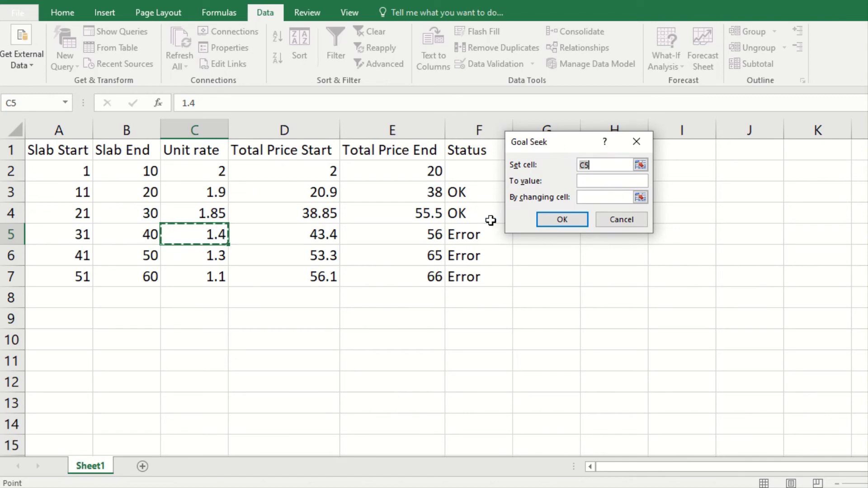
- Goal Seek D5 to 55.8 by changing C5, accepting the result
click(315, 238)
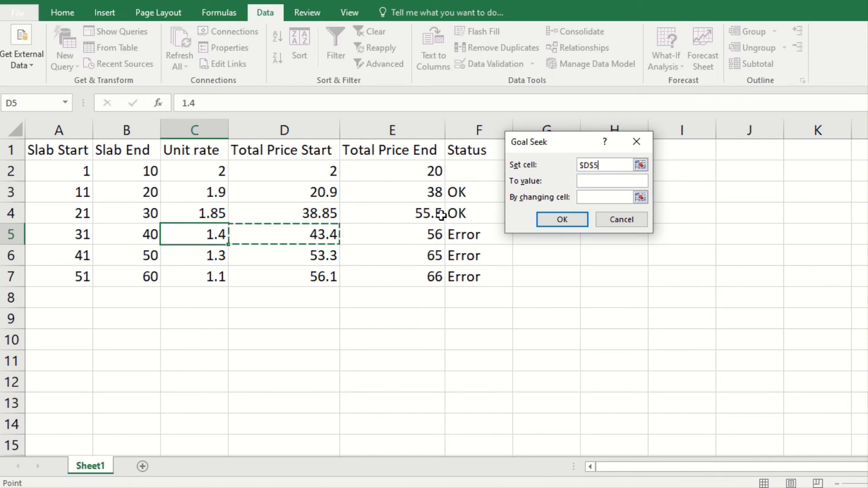
click(602, 180)
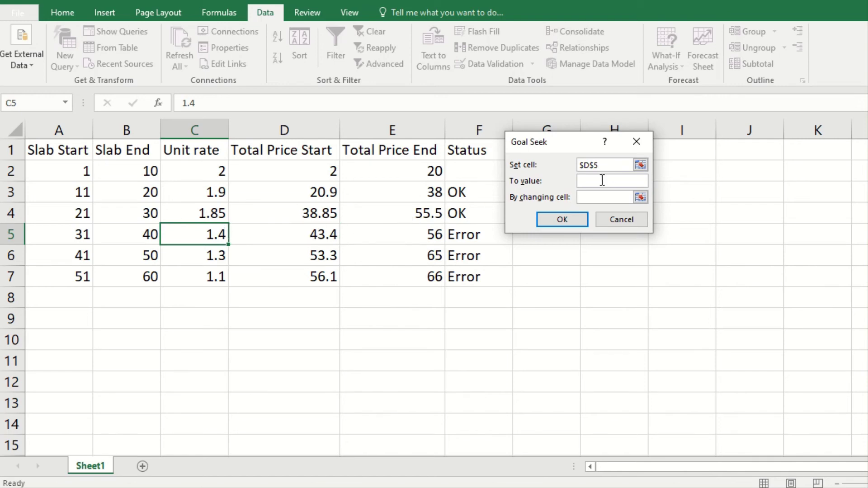
text(55.6)
key(BackSpace)
text(8)
click(609, 195)
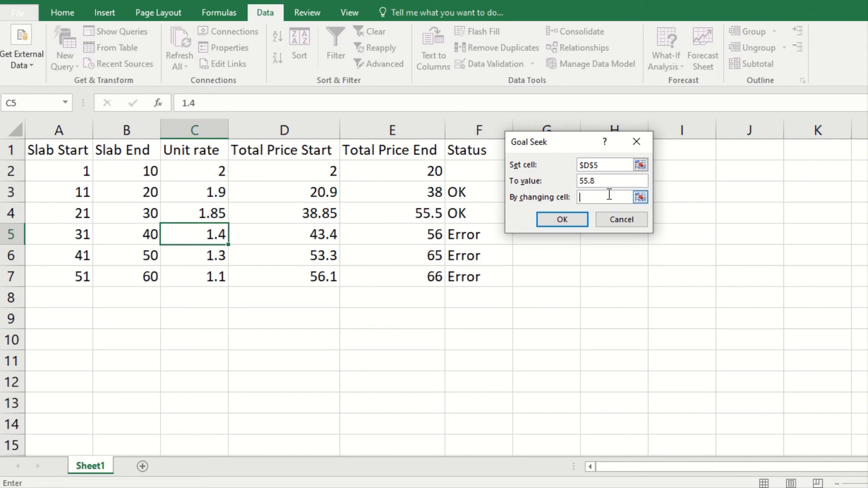
click(197, 235)
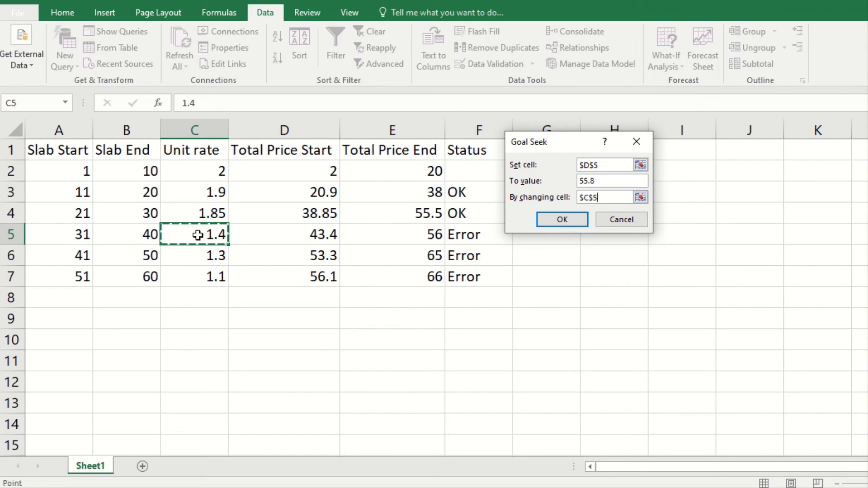
click(556, 220)
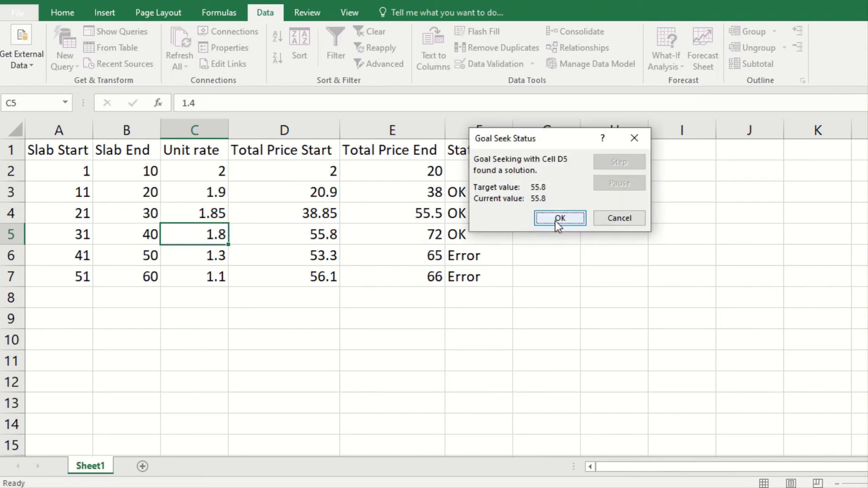
click(555, 219)
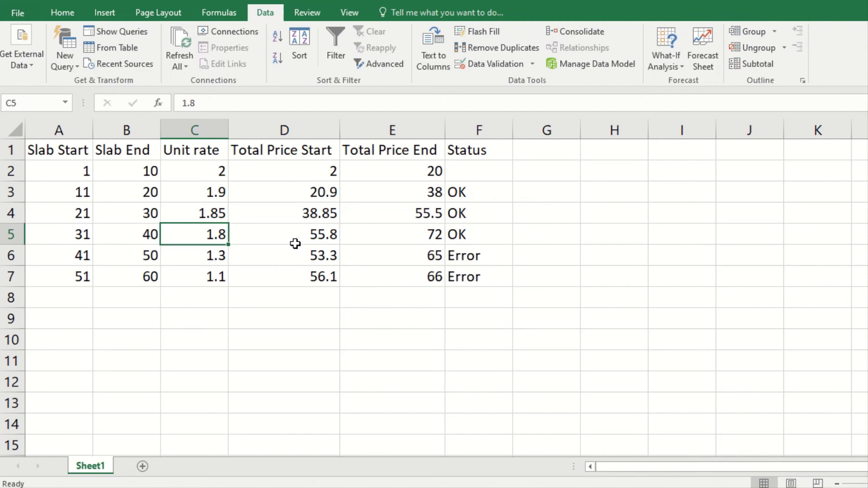
- Goal Seek D6 to 72.2 by changing unit rate C6, accepting the result
click(272, 259)
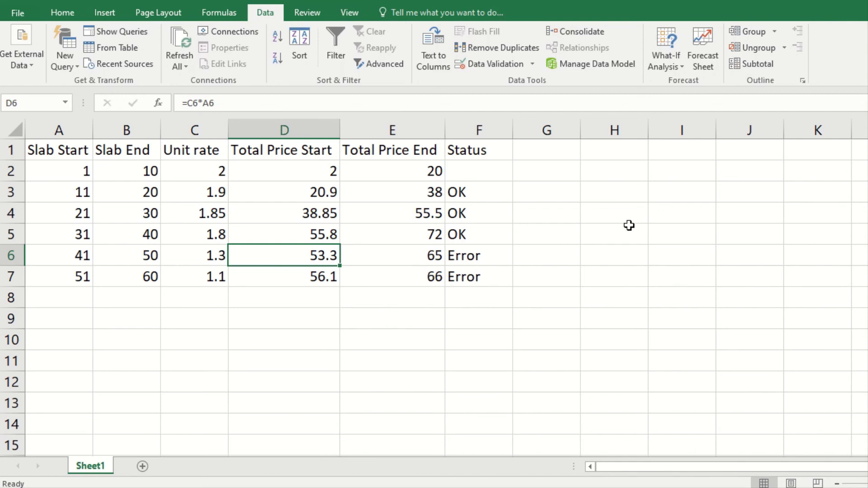
click(663, 65)
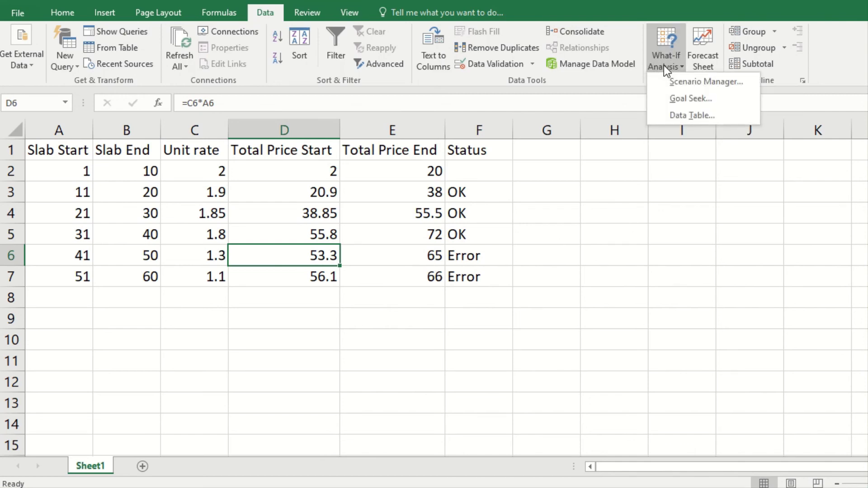
click(685, 100)
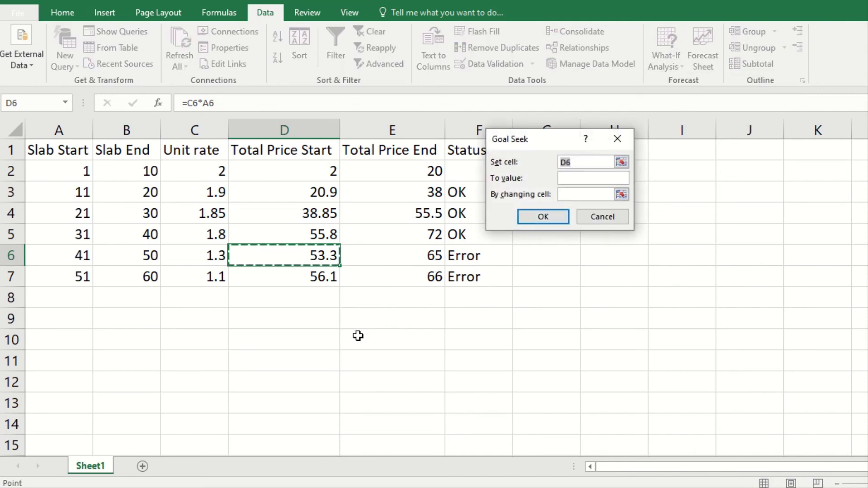
click(279, 254)
click(590, 179)
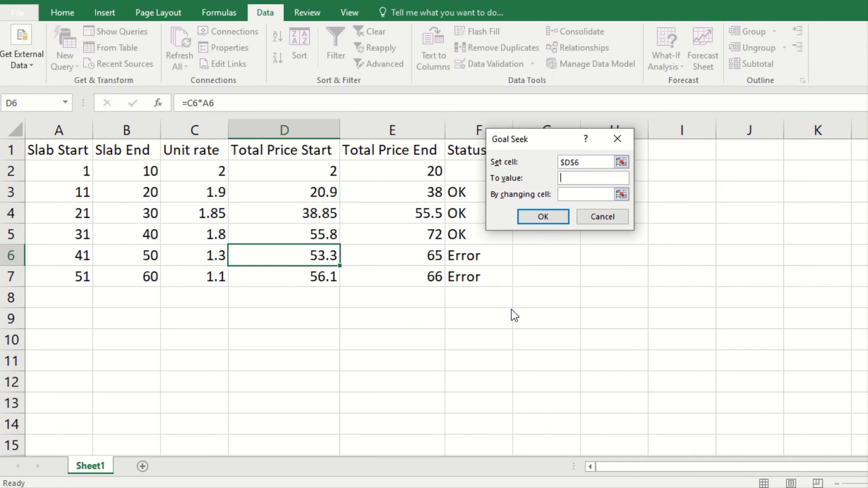
text(72.2)
click(577, 195)
click(196, 259)
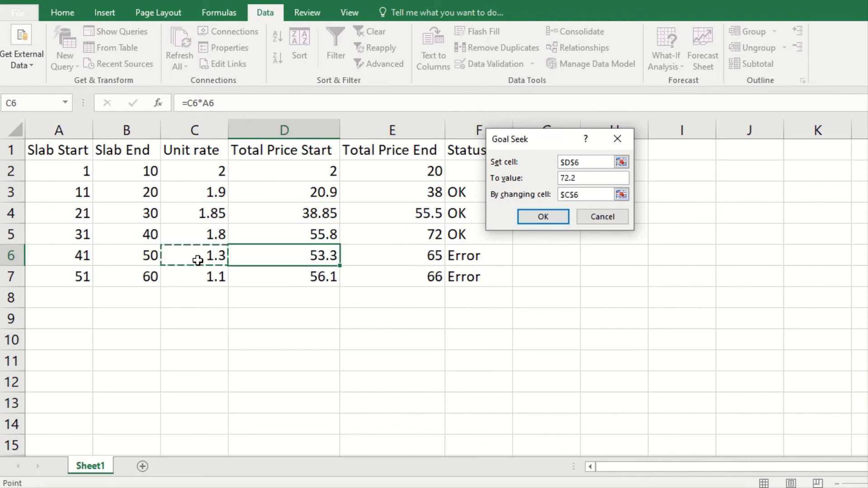
key(Return)
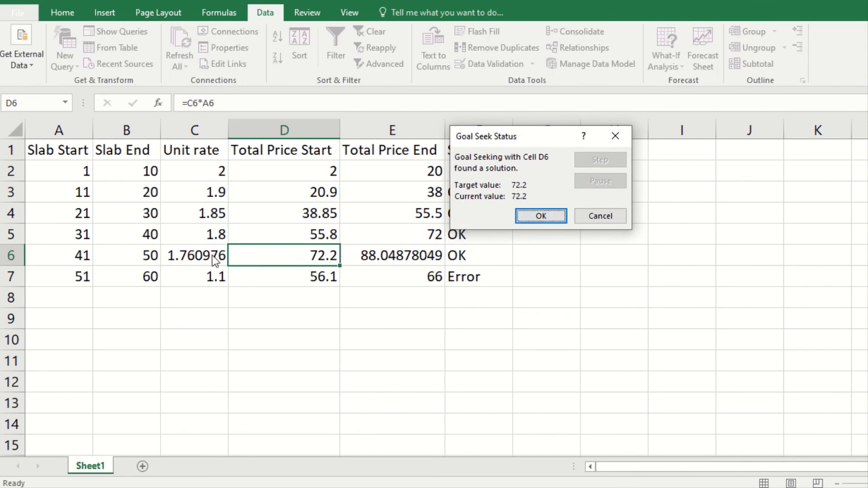
click(542, 216)
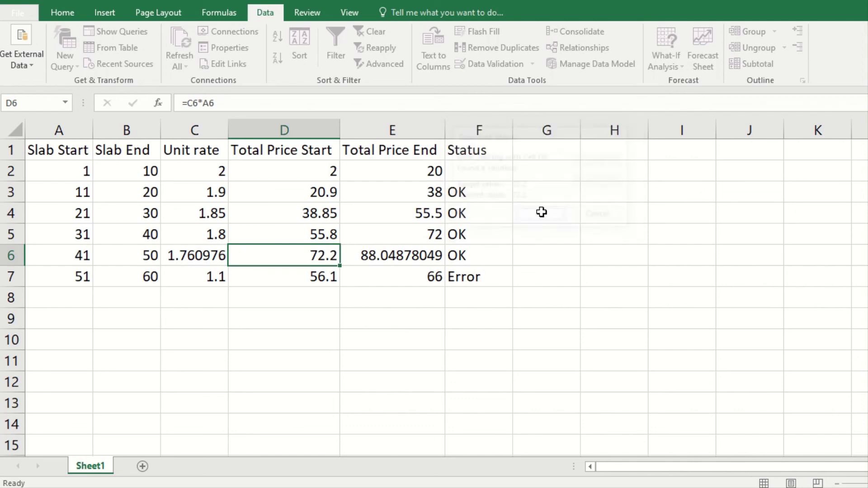
- Round the C6 unit rate to 1.76
click(202, 257)
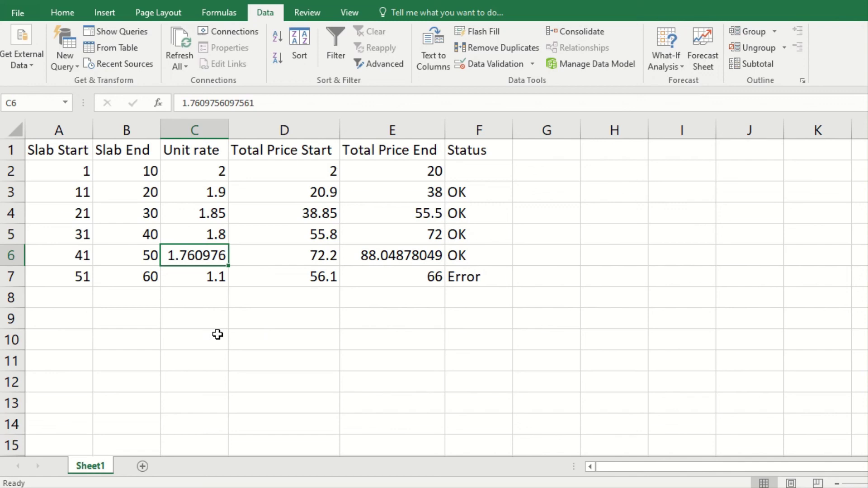
text(1.)
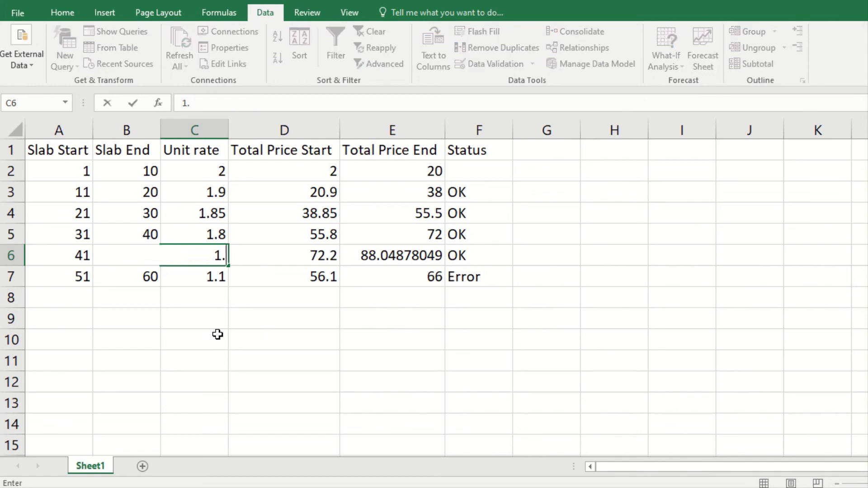
text(76)
key(Return)
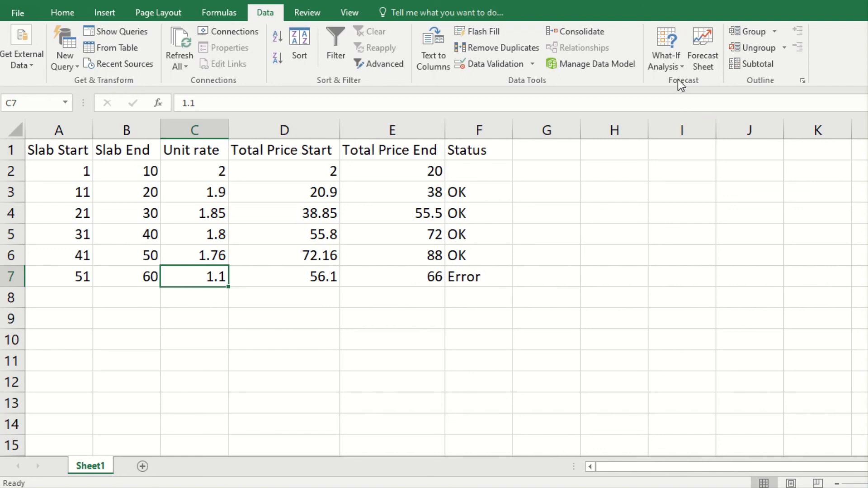
- Start a Goal Seek that sets cell D7 to the target value 88.2
click(667, 65)
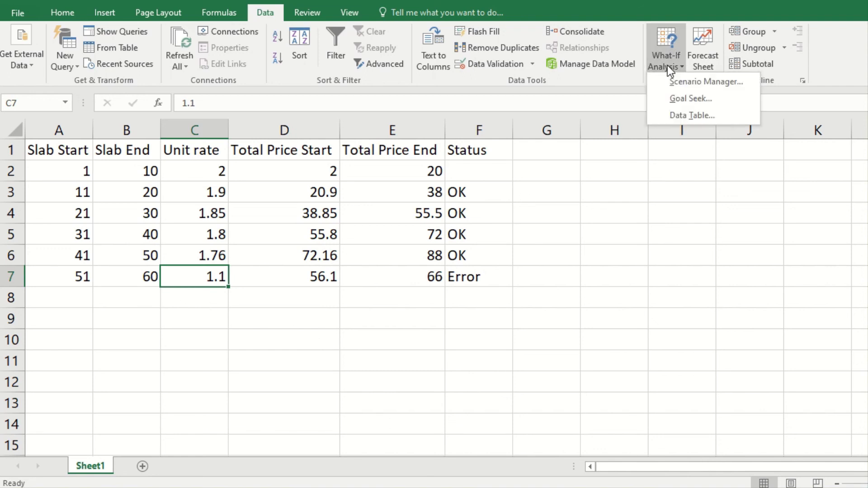
click(677, 97)
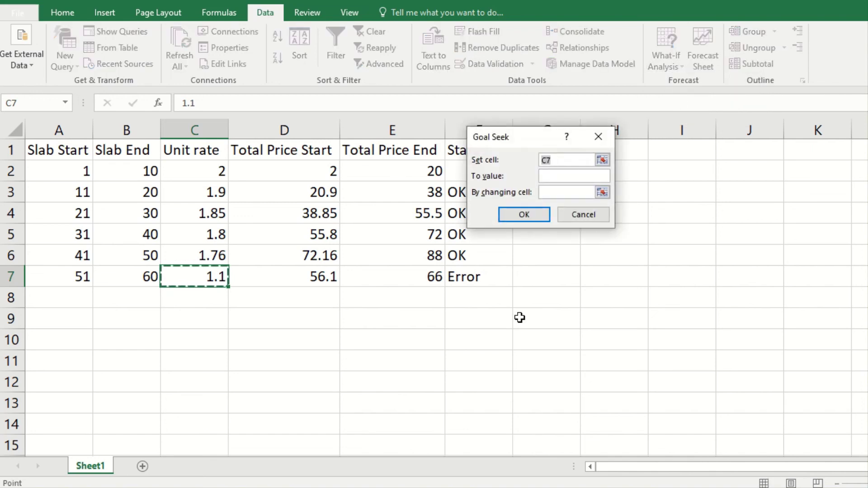
click(289, 273)
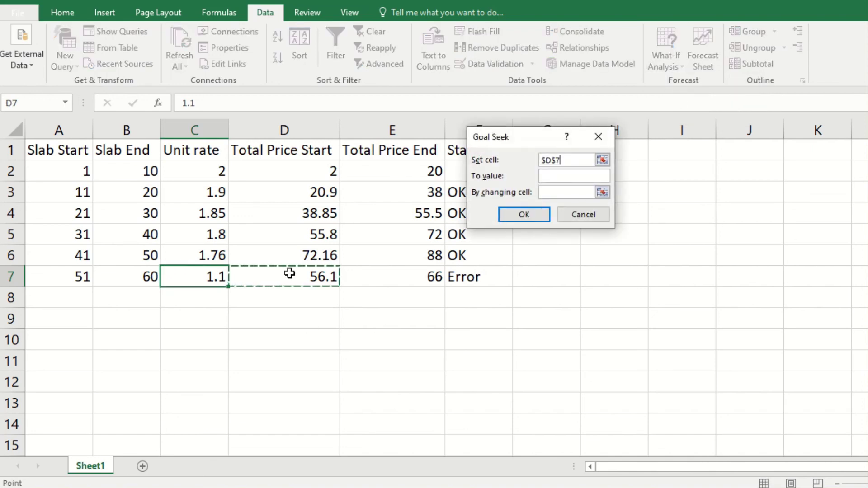
click(548, 177)
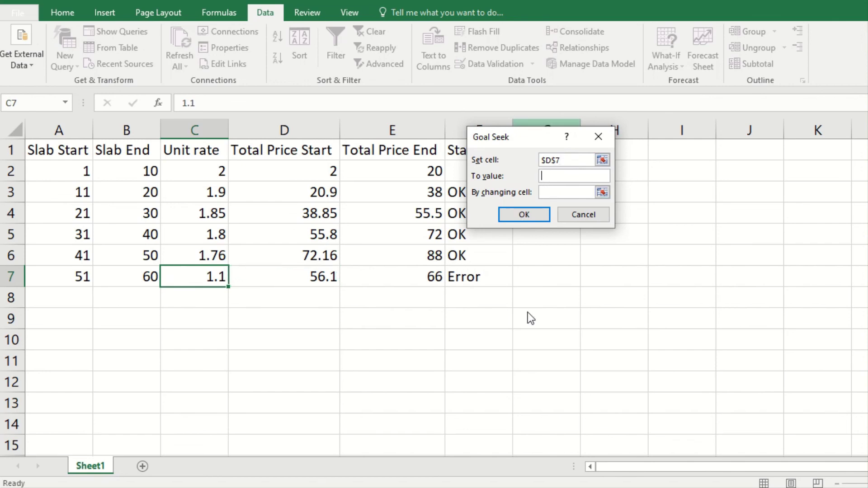
text(88.2)
- Let Goal Seek solve by changing unit rate C7, then round C7 to 1.73
click(554, 192)
click(208, 278)
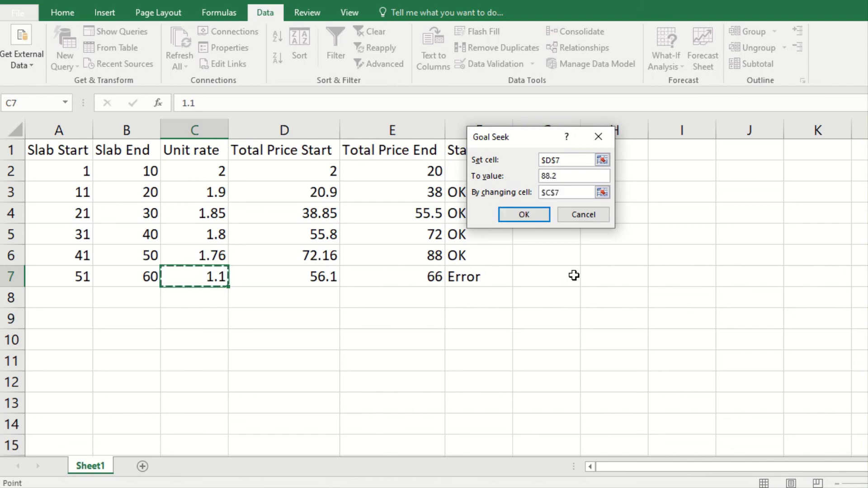
click(524, 215)
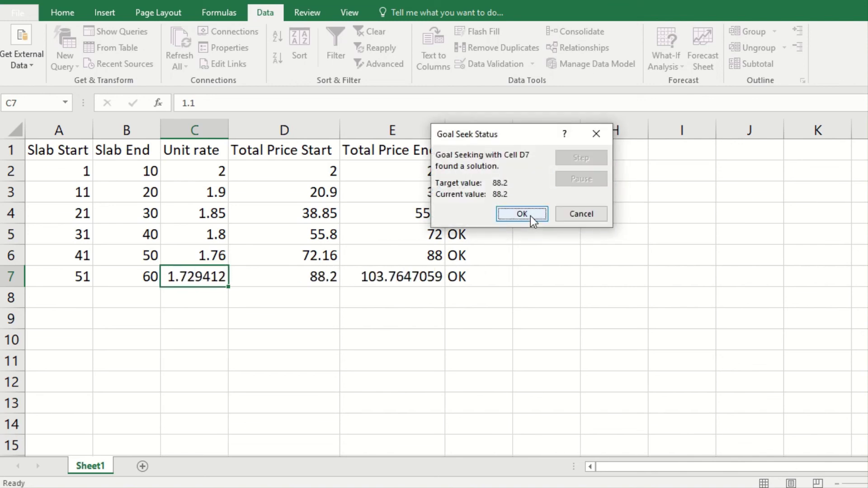
click(530, 215)
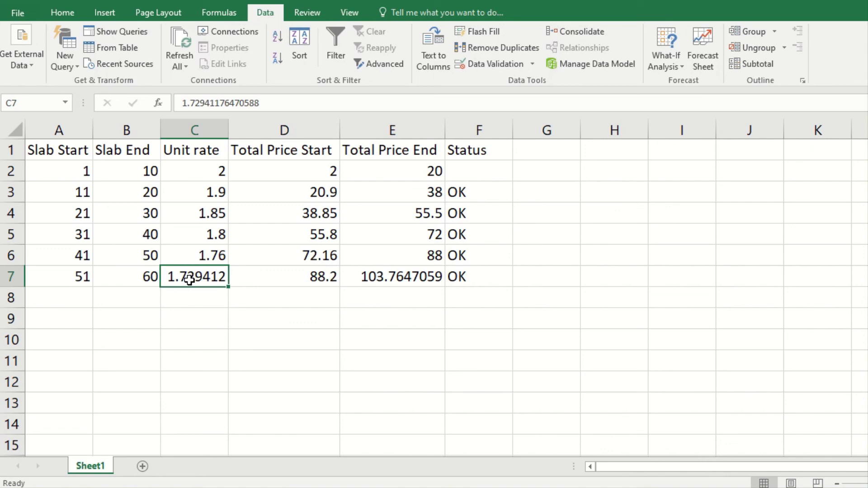
text(1.73)
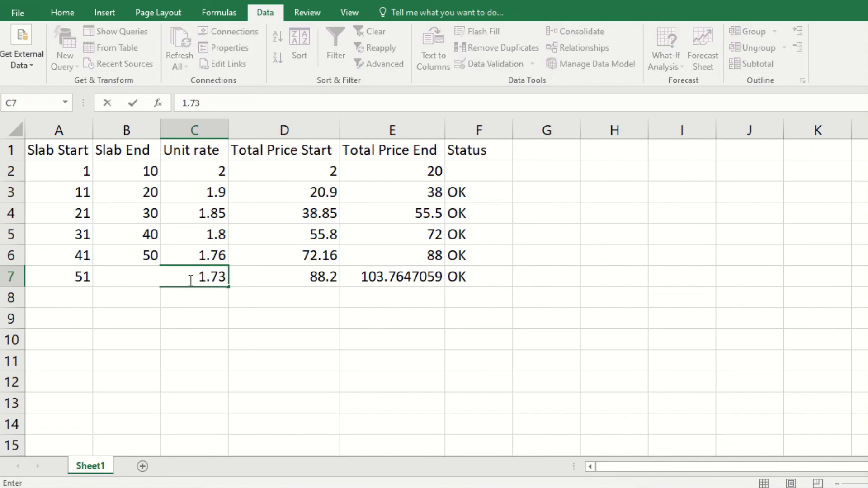
key(Return)
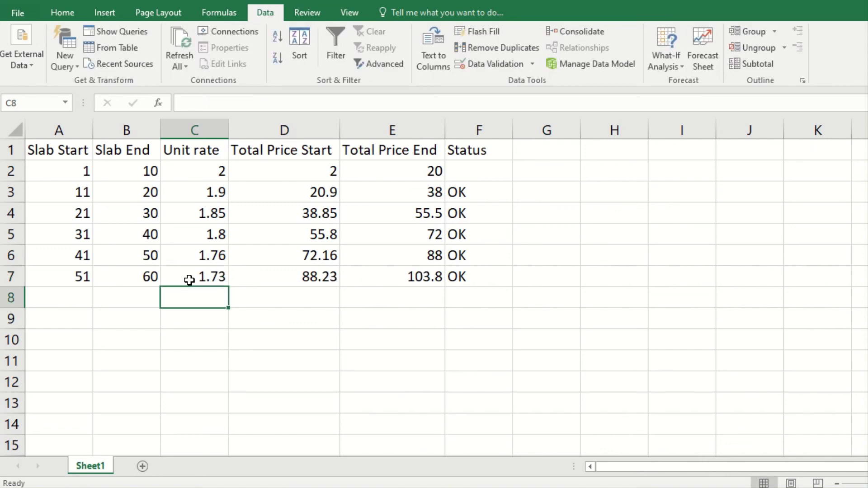